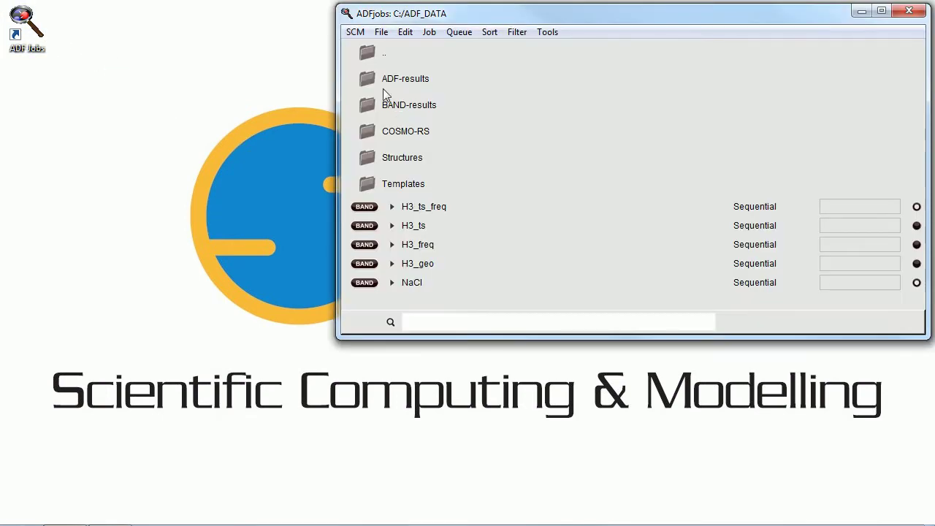
- Launch BAND Input and choose a body-centred cubic crystal lattice
{"action": "left_click", "coordinate": [356, 33]}
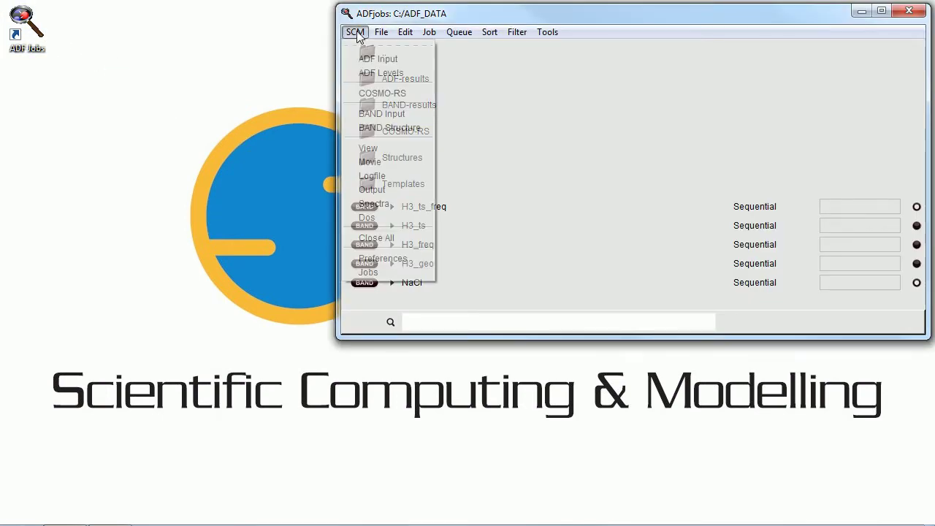
{"action": "left_click", "coordinate": [371, 117]}
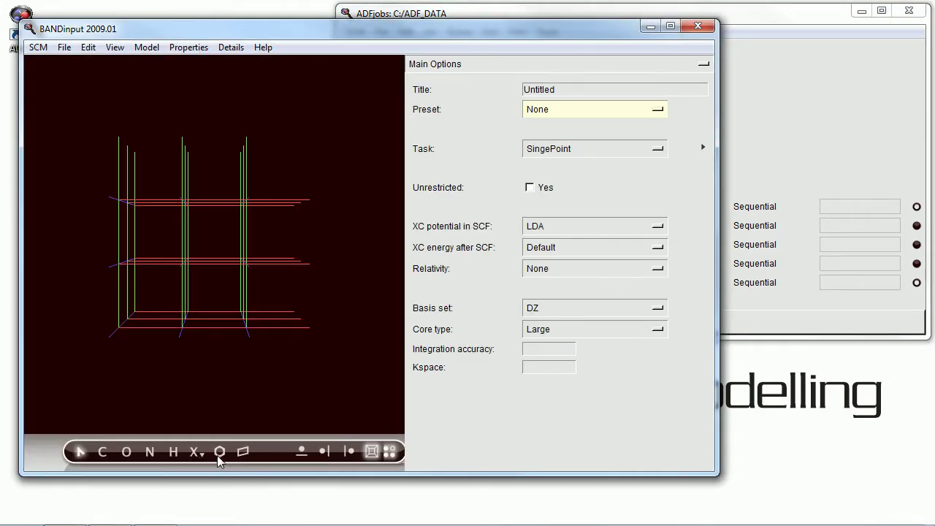
{"action": "left_click", "coordinate": [219, 453]}
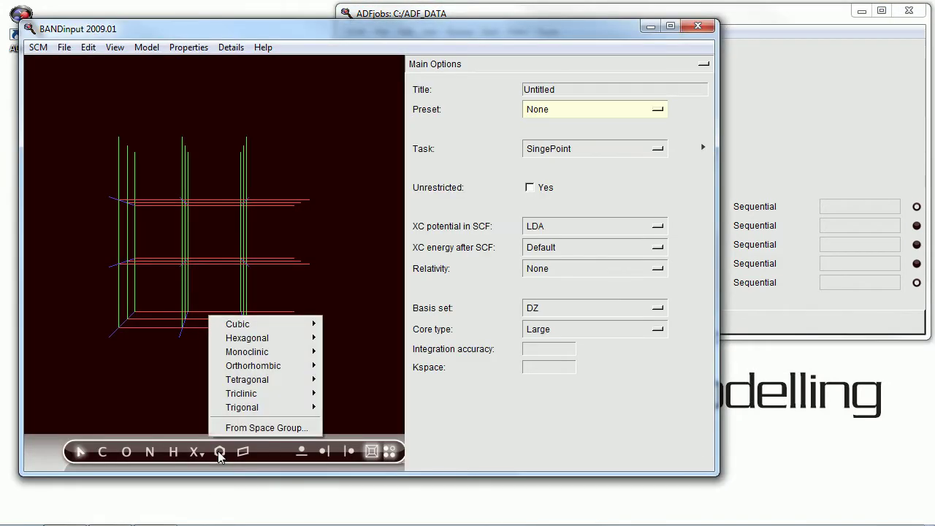
{"action": "mouse_move", "coordinate": [241, 324]}
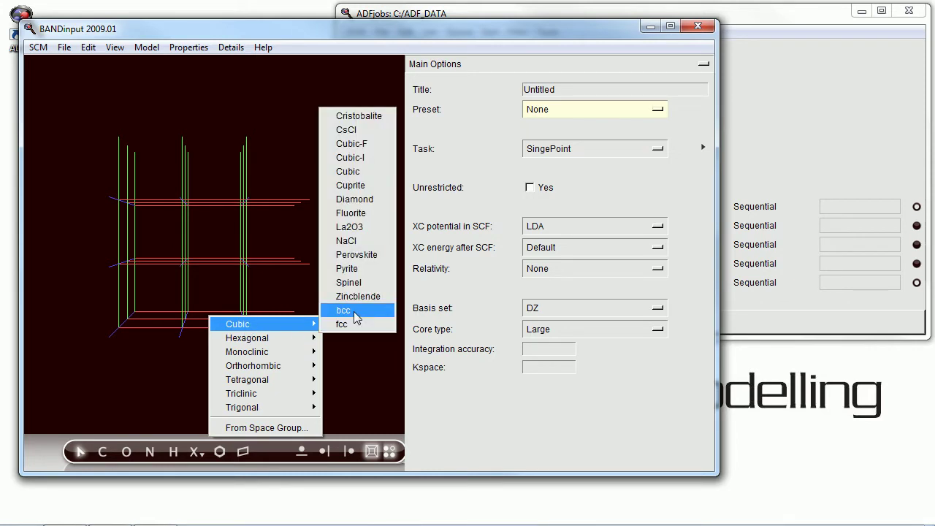
{"action": "left_click", "coordinate": [354, 311]}
- Build the bcc crystal with lattice constant 3.49 and lithium atoms, then rotate the view
{"action": "left_click", "coordinate": [53, 83]}
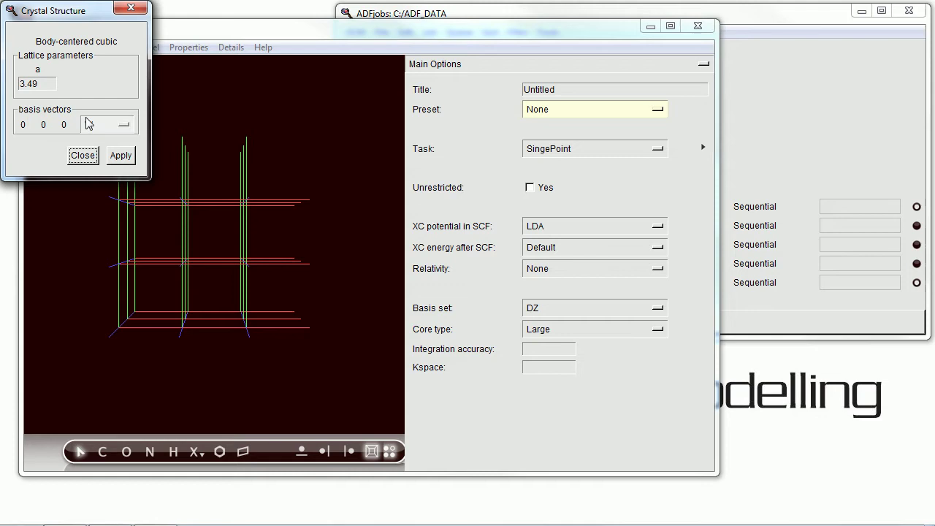
{"action": "left_click", "coordinate": [90, 124]}
{"action": "left_click", "coordinate": [89, 153]}
{"action": "left_click", "coordinate": [119, 156]}
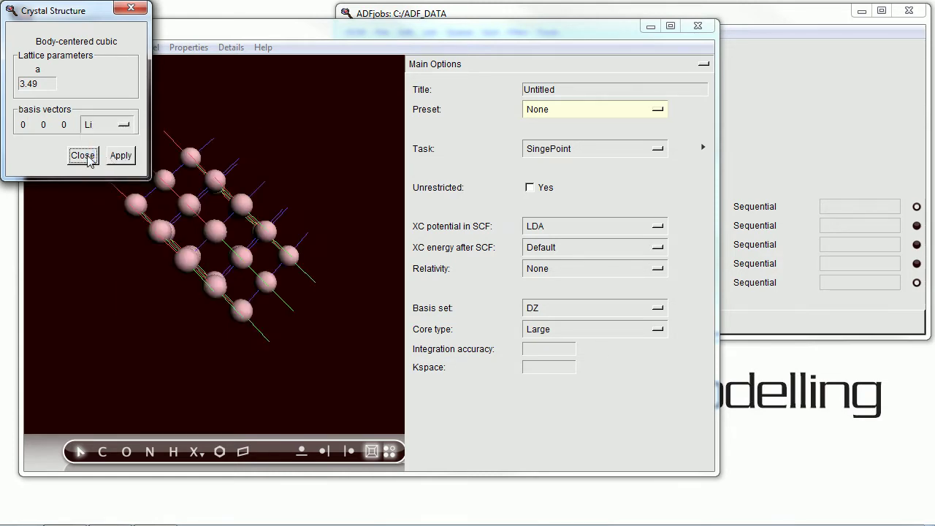
{"action": "left_click", "coordinate": [83, 154]}
{"action": "left_click_drag", "start_coordinate": [184, 215], "coordinate": [104, 289]}
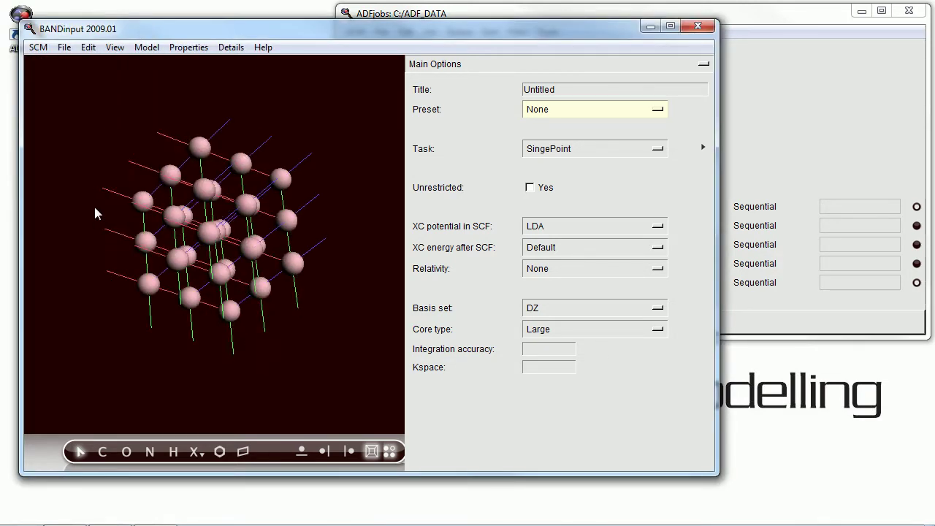
- Cut a one-layer (001) surface slice from the lithium crystal
{"action": "left_click", "coordinate": [243, 451]}
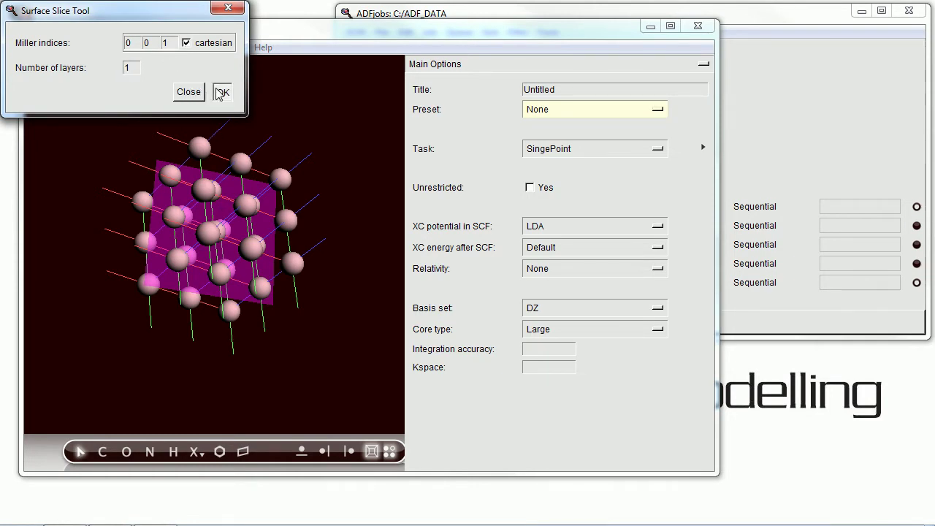
{"action": "left_click", "coordinate": [221, 91]}
{"action": "left_click_drag", "start_coordinate": [205, 92], "coordinate": [294, 174]}
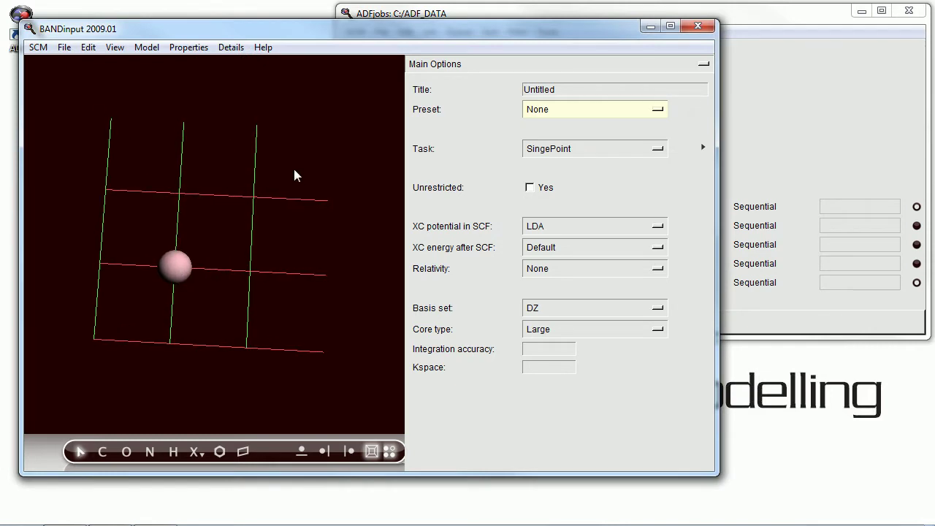
- Expand the lithium slab into a 2x2 supercell
{"action": "left_click", "coordinate": [91, 50]}
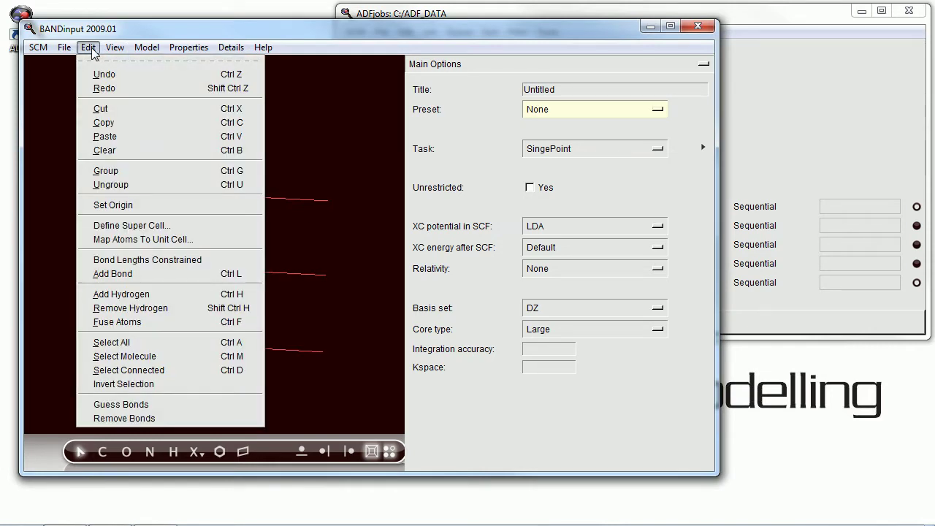
{"action": "left_click", "coordinate": [135, 225]}
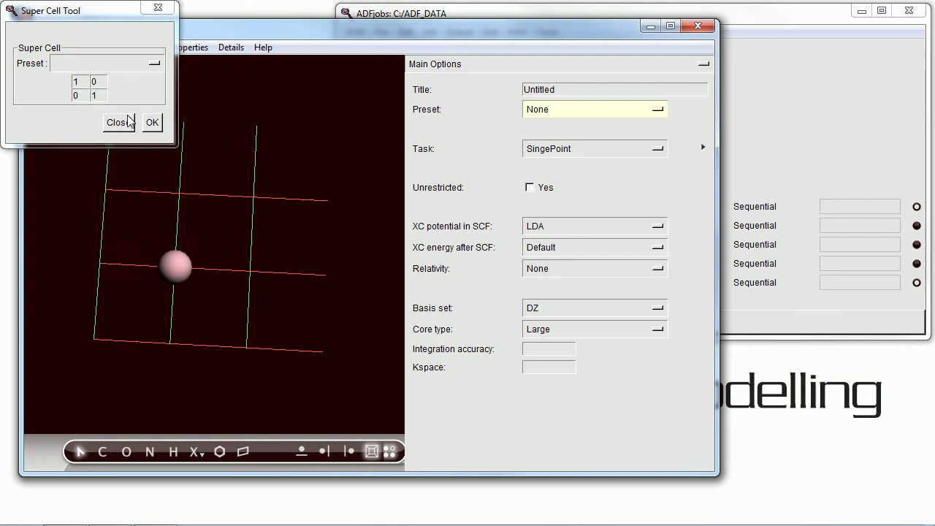
{"action": "left_click", "coordinate": [150, 63]}
{"action": "left_click", "coordinate": [124, 110]}
{"action": "left_click", "coordinate": [152, 123]}
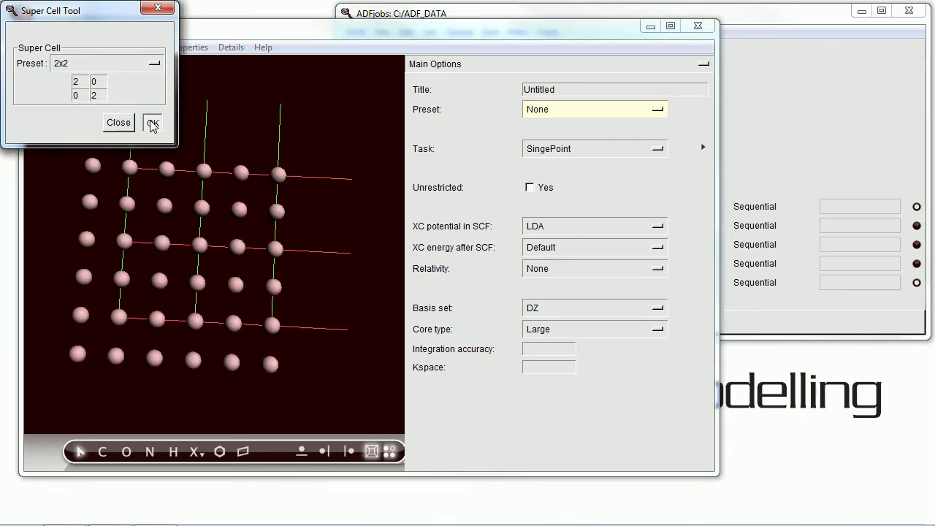
{"action": "left_click", "coordinate": [119, 123]}
{"action": "left_click_drag", "start_coordinate": [269, 275], "coordinate": [272, 282]}
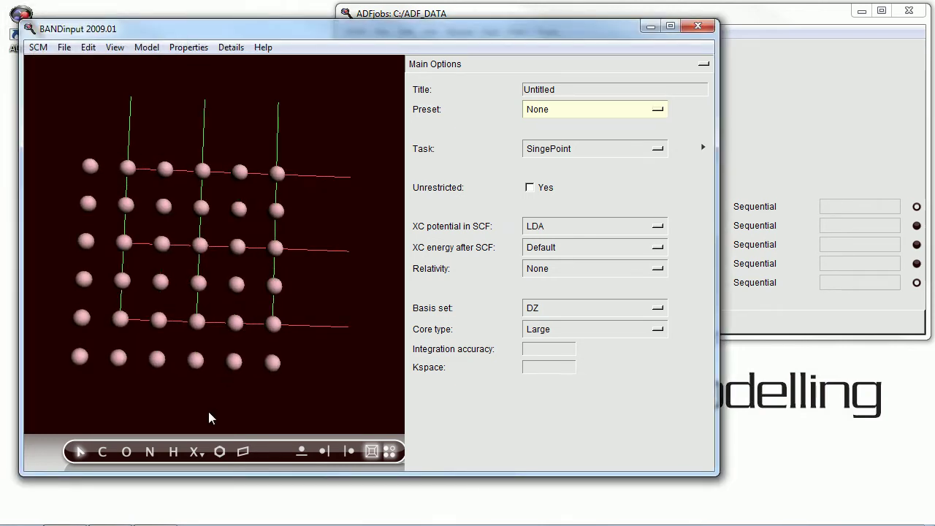
- Draw an H–H molecule above the lithium slab
{"action": "left_click", "coordinate": [174, 452]}
{"action": "left_click_drag", "start_coordinate": [179, 301], "coordinate": [215, 302]}
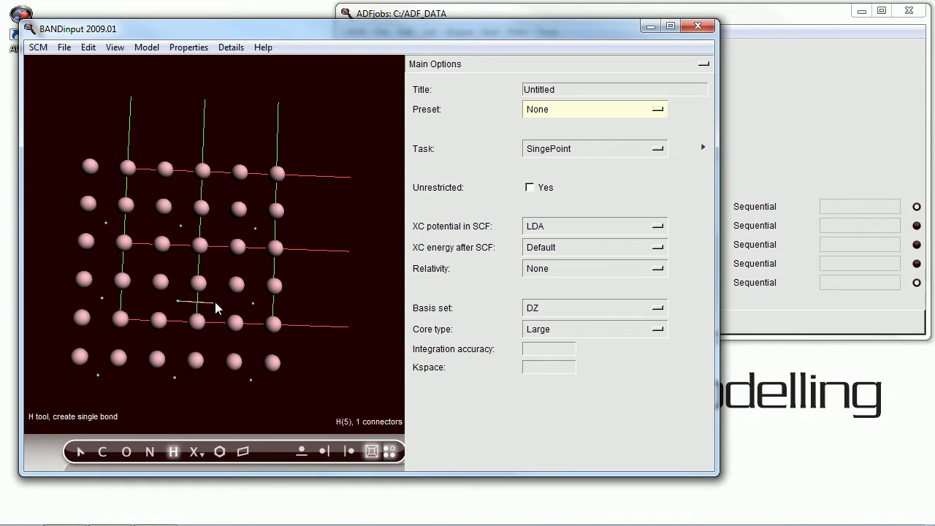
{"action": "key", "text": "Escape"}
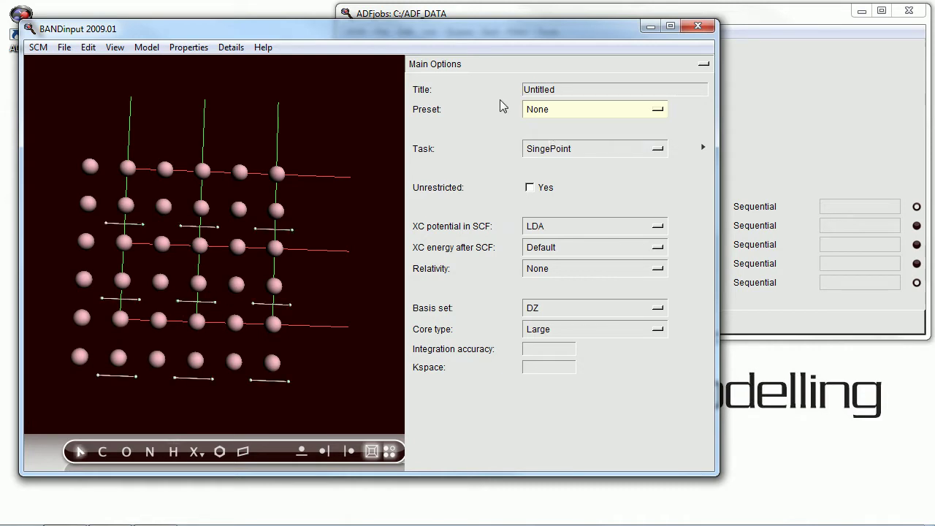
- In the Coordinates panel, set H(5) to x 0, y -0.5, z 2
{"action": "left_click", "coordinate": [483, 69]}
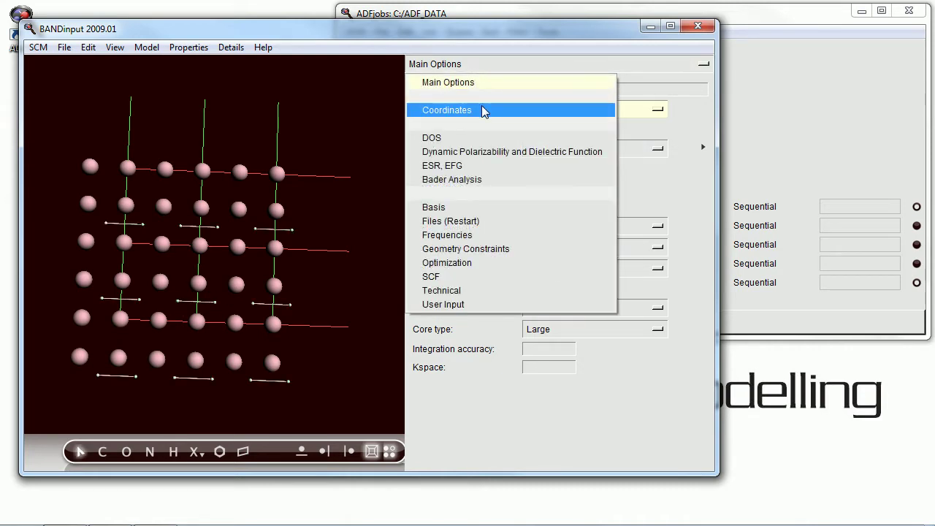
{"action": "left_click", "coordinate": [487, 111]}
{"action": "left_click_drag", "start_coordinate": [503, 262], "coordinate": [435, 259]}
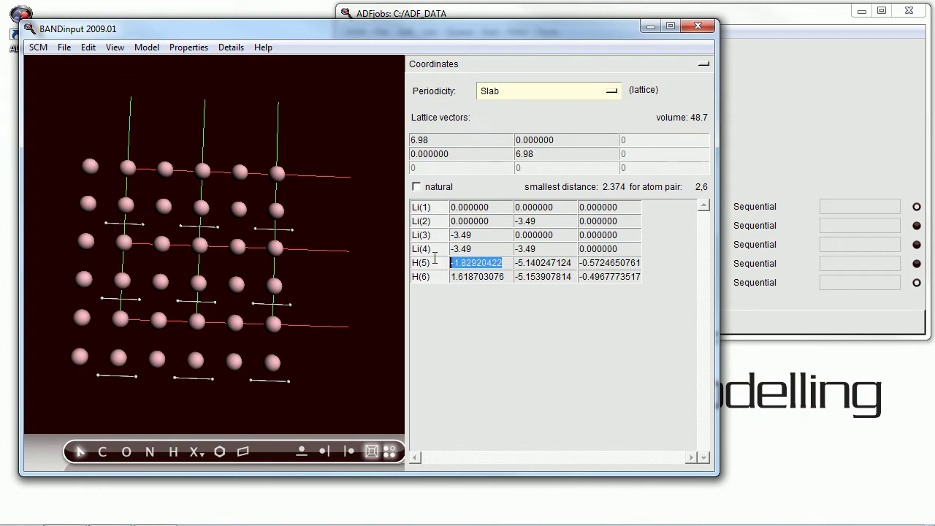
{"action": "type", "text": "0"}
{"action": "key", "text": "Tab"}
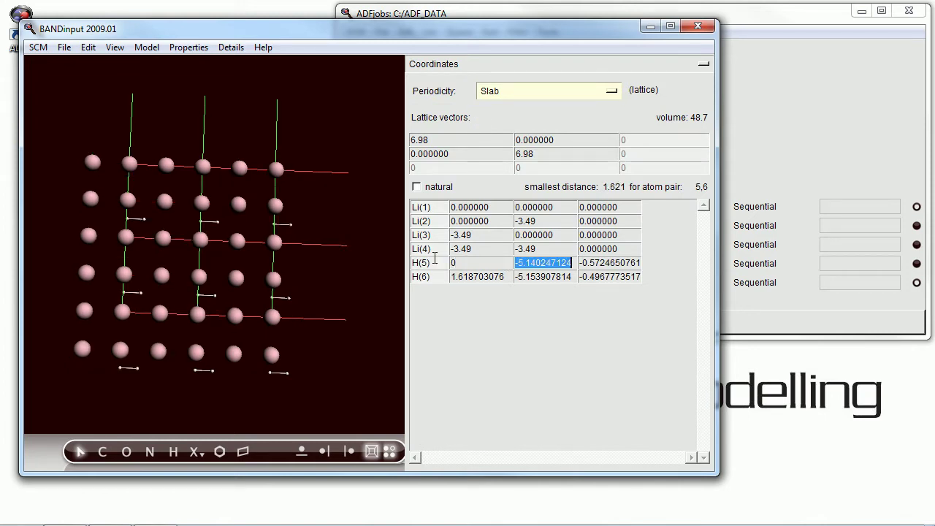
{"action": "type", "text": "-0.5"}
{"action": "key", "text": "Tab"}
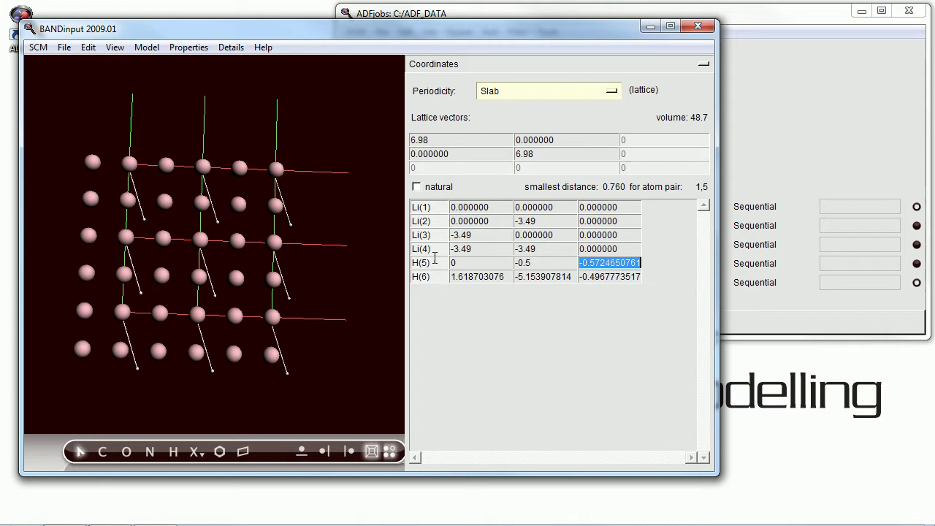
{"action": "type", "text": "2"}
{"action": "key", "text": "Tab"}
- Set H(6) to x 0, y 0.5, z 2
{"action": "type", "text": "0"}
{"action": "key", "text": "Tab"}
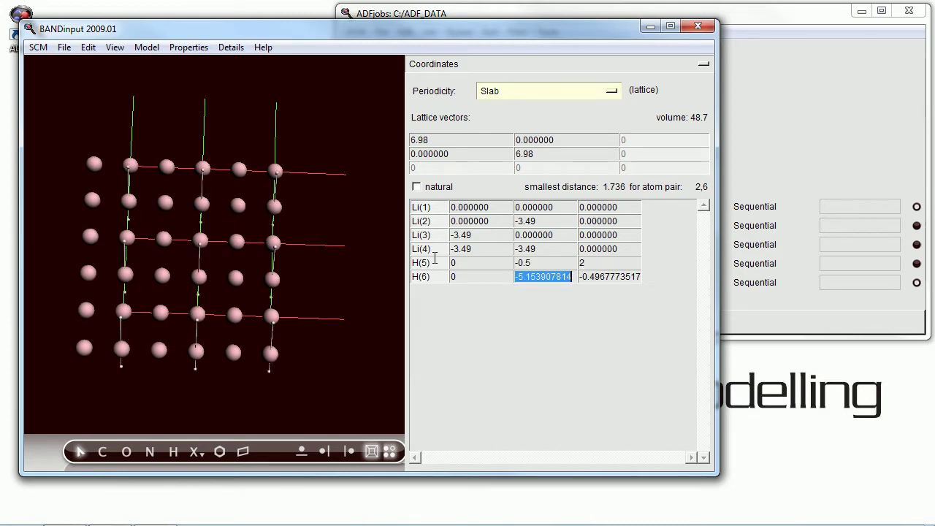
{"action": "type", "text": "0.5"}
{"action": "key", "text": "Tab"}
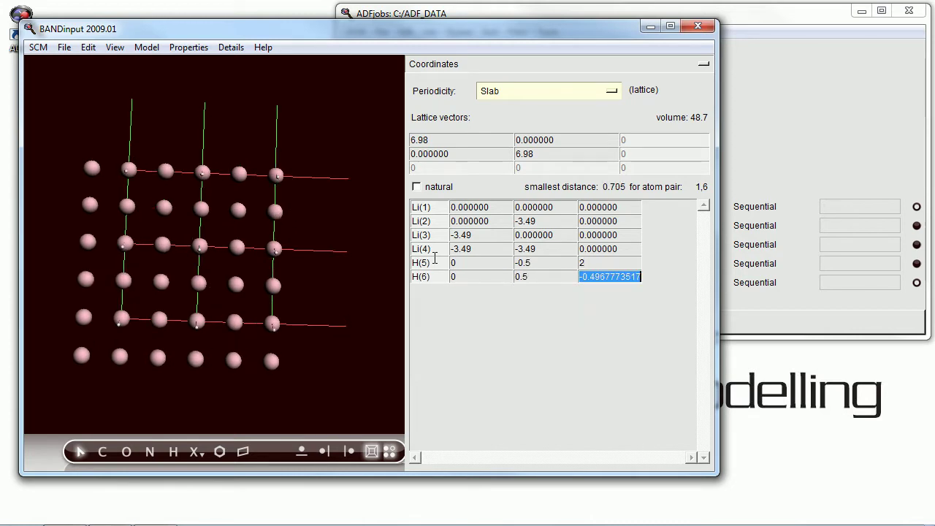
{"action": "type", "text": "2"}
{"action": "key", "text": "Return"}
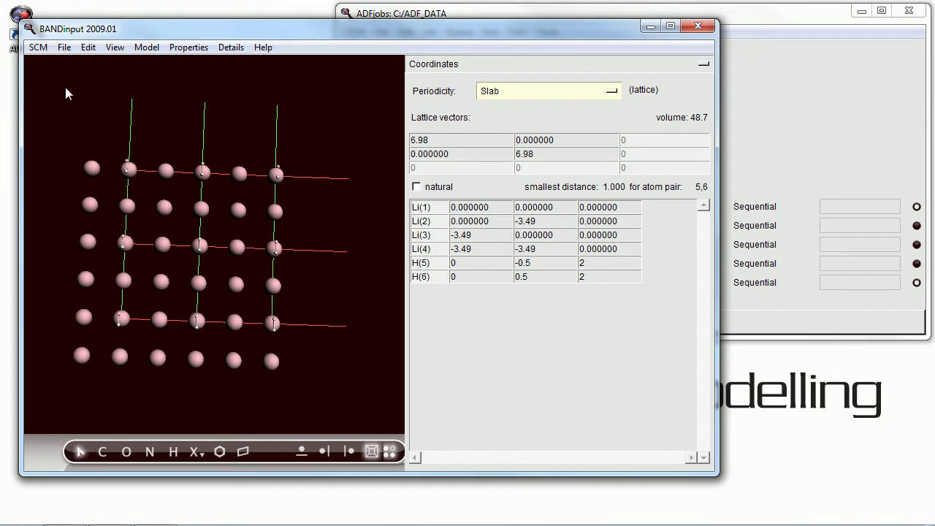
{"action": "left_click", "coordinate": [434, 65]}
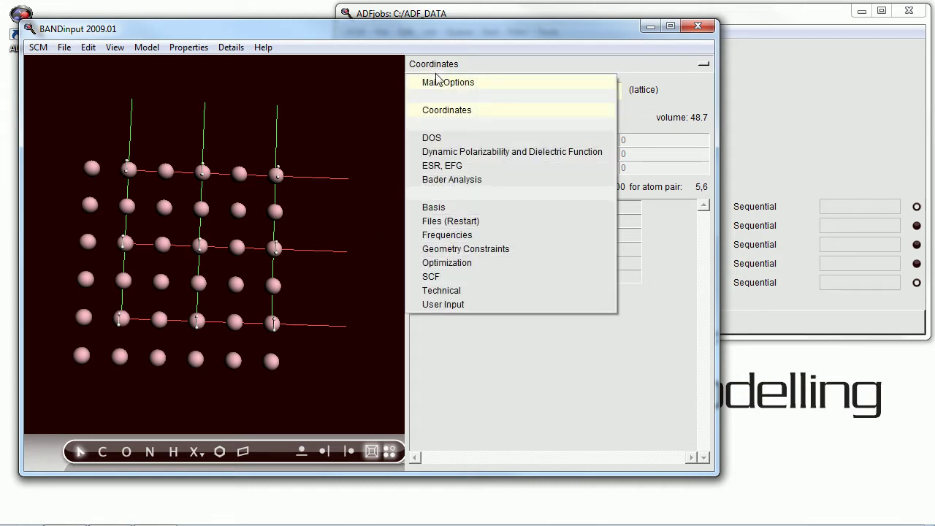
- Make the task a Frequencies calculation with the SZ basis set
{"action": "left_click", "coordinate": [439, 82]}
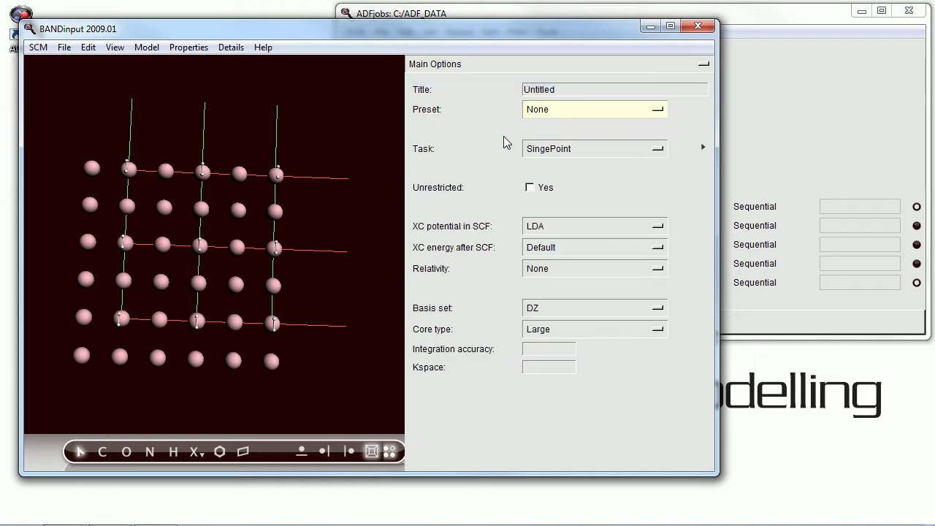
{"action": "left_click", "coordinate": [553, 149]}
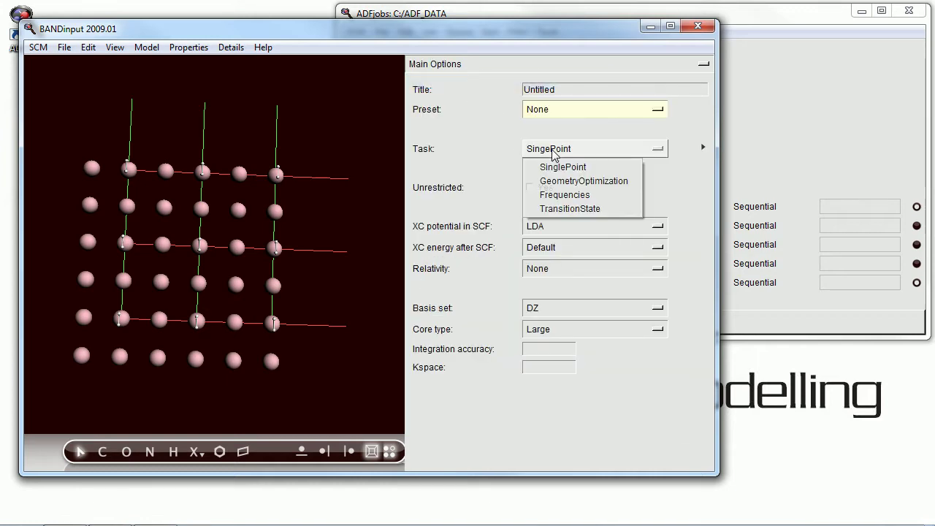
{"action": "left_click", "coordinate": [567, 195]}
{"action": "left_click", "coordinate": [569, 314]}
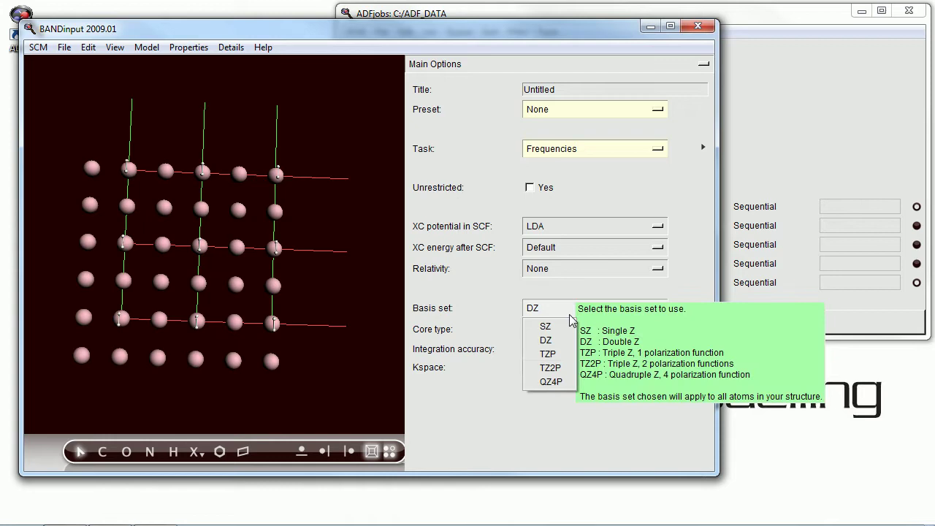
{"action": "left_click", "coordinate": [564, 326]}
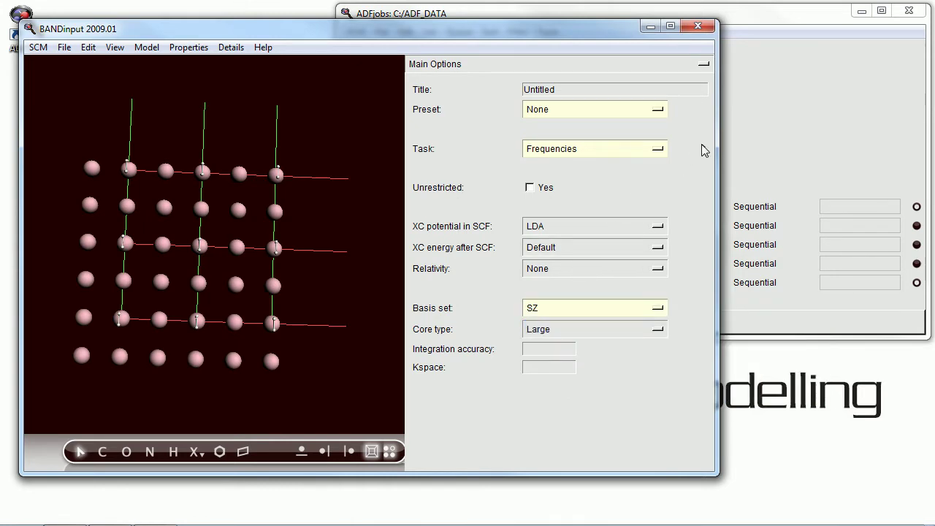
- Add the H(5)–H(6) pair to the partial Hessian
{"action": "left_click", "coordinate": [196, 316]}
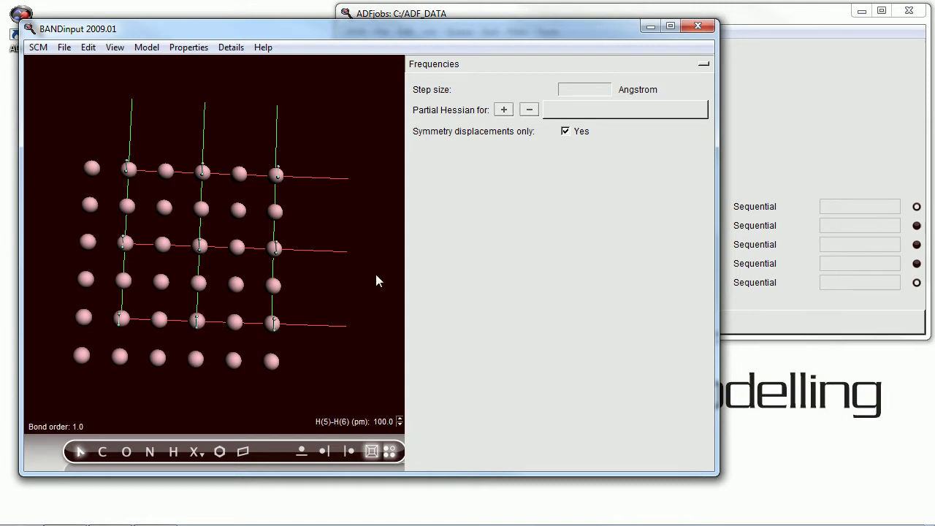
{"action": "left_click", "coordinate": [503, 109]}
{"action": "left_click", "coordinate": [431, 65]}
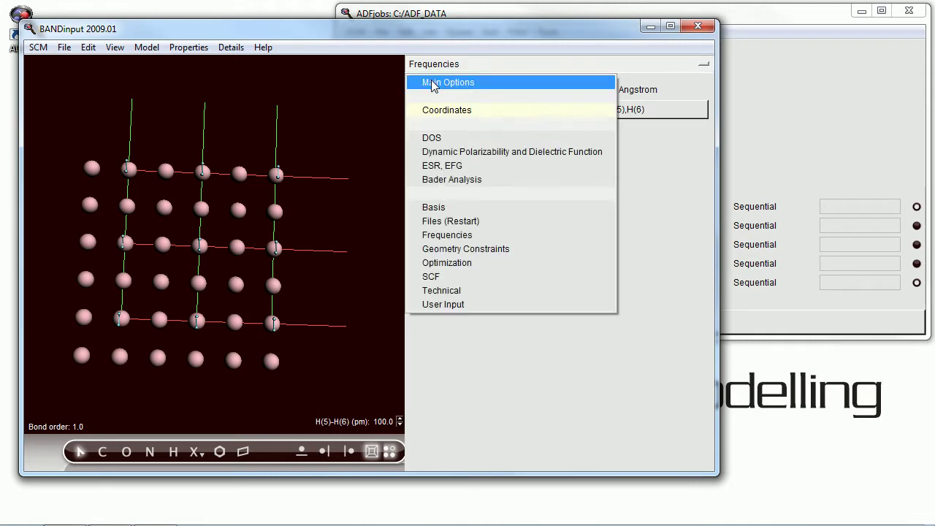
- Save the input as H2onLi_freq.band and run the frequency job
{"action": "left_click", "coordinate": [433, 83]}
{"action": "left_click", "coordinate": [64, 47]}
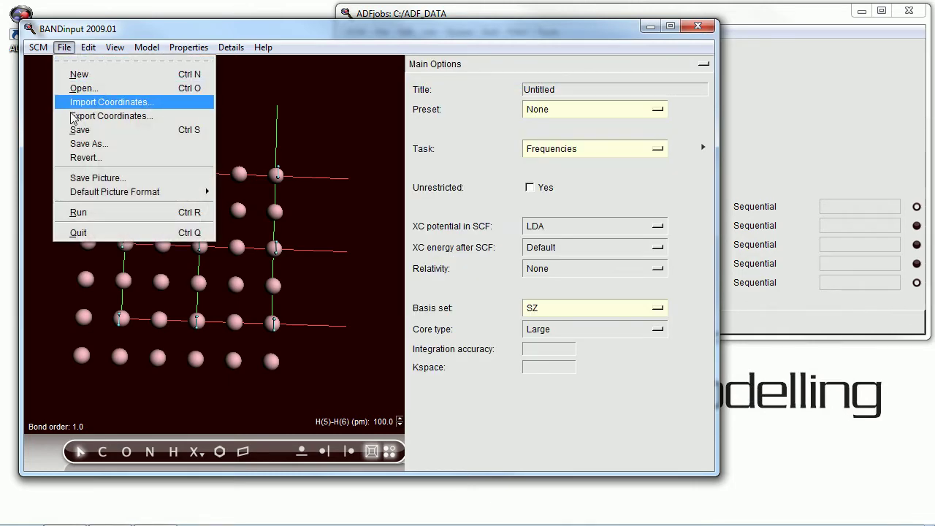
{"action": "left_click", "coordinate": [76, 144]}
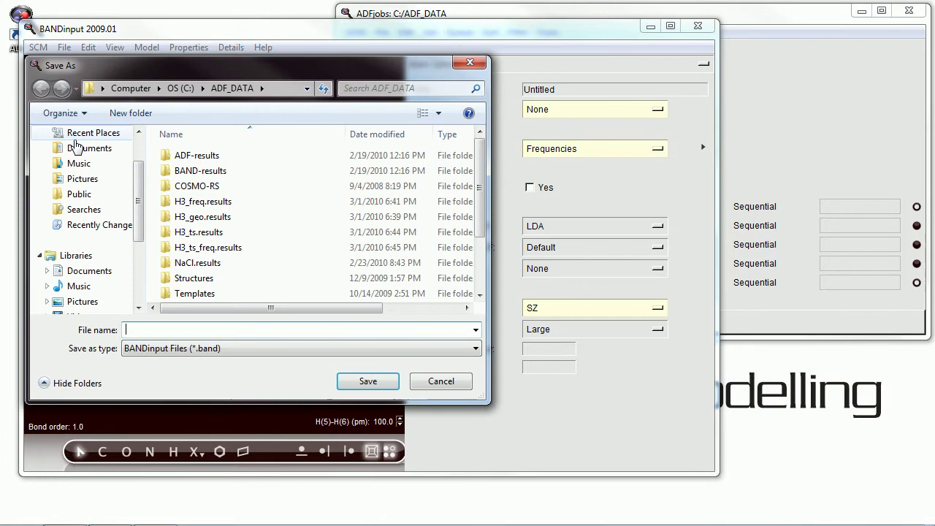
{"action": "type", "text": "H2onLi_freq"}
{"action": "key", "text": "Return"}
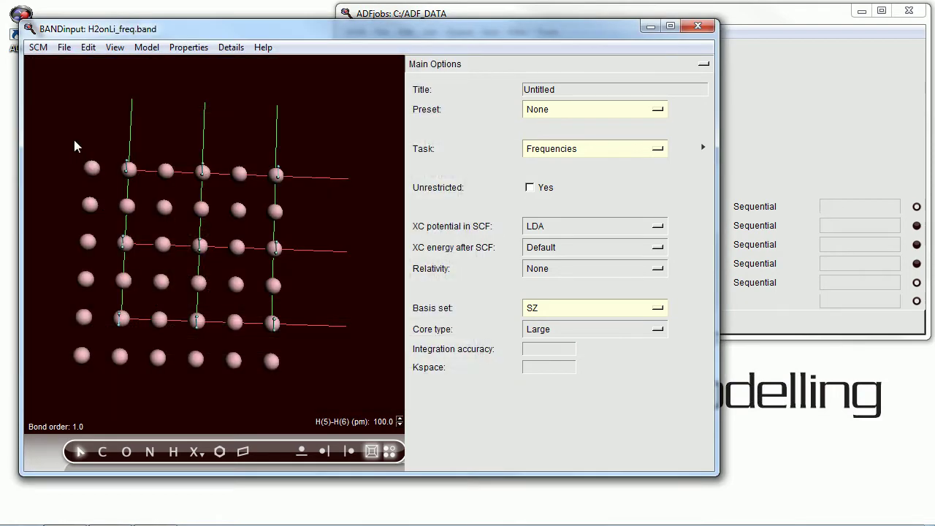
{"action": "left_click", "coordinate": [61, 47]}
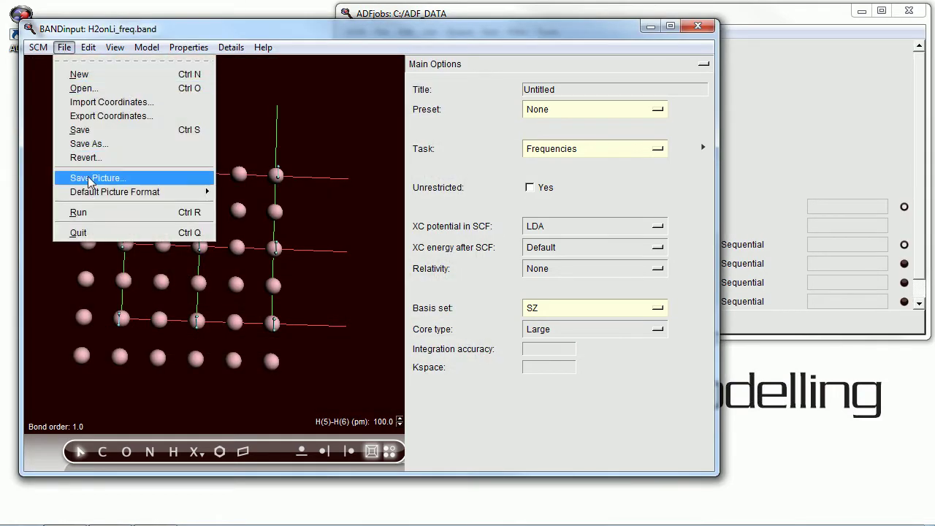
{"action": "left_click", "coordinate": [103, 208]}
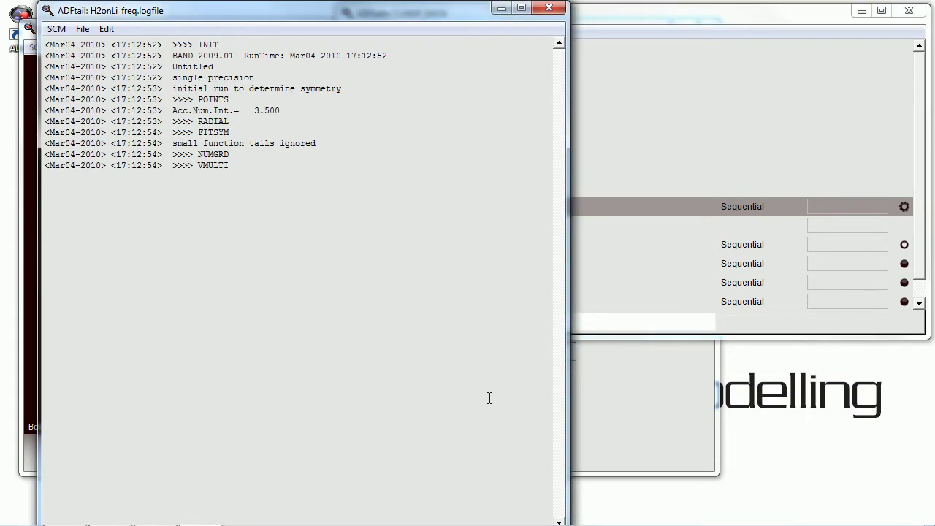
- Watch the H2onLi_freq log in ADFtail until NORMAL TERMINATION appears
{"action": "left_click", "coordinate": [626, 409]}
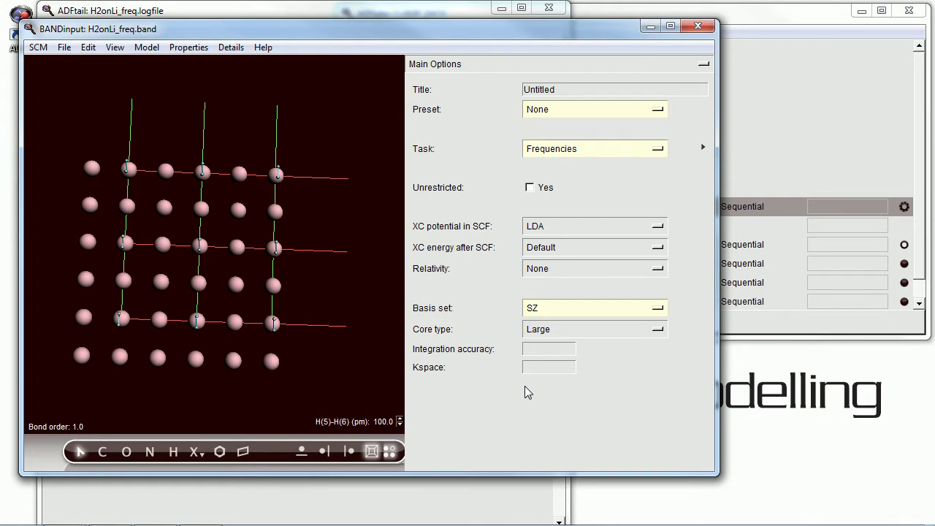
{"action": "left_click", "coordinate": [487, 480]}
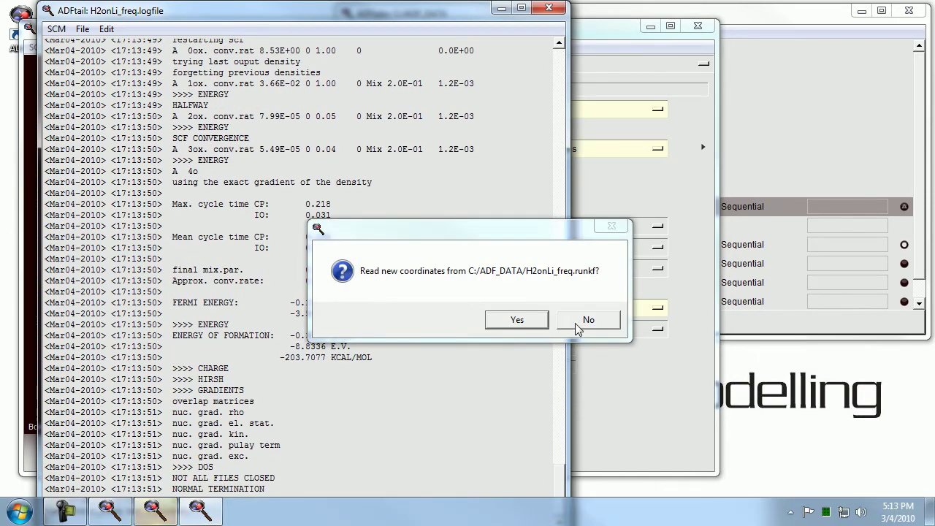
- Decline new coordinates and open the H2onLi_freq frequency spectrum in ADFspectra
{"action": "left_click", "coordinate": [576, 329]}
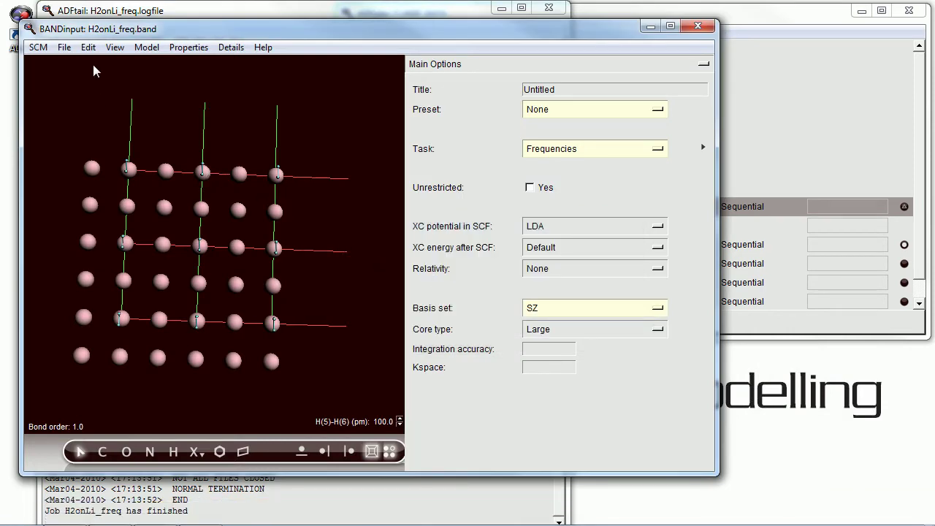
{"action": "left_click", "coordinate": [39, 47]}
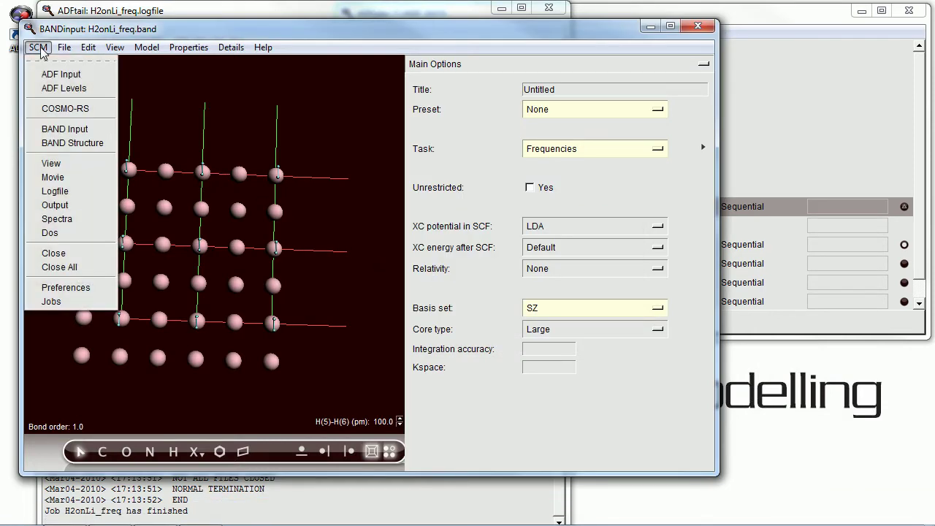
{"action": "left_click", "coordinate": [59, 220]}
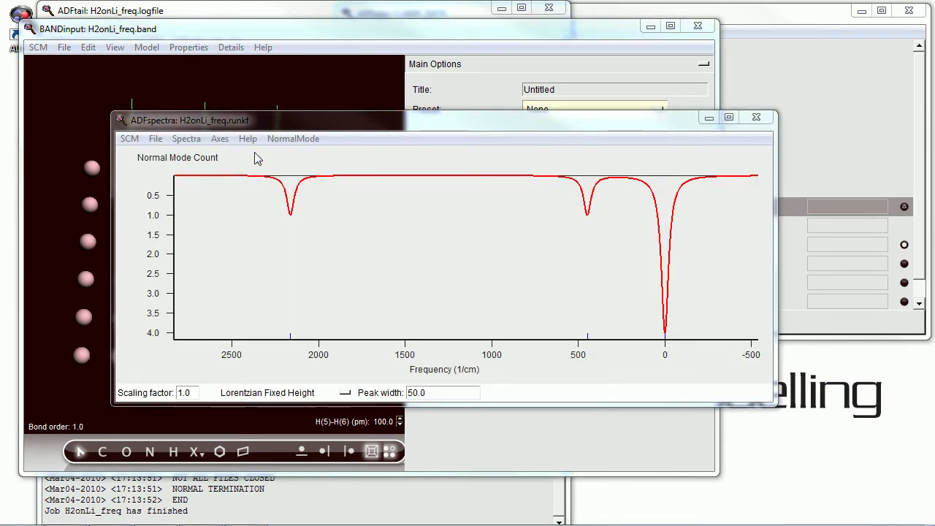
{"action": "left_click", "coordinate": [279, 140]}
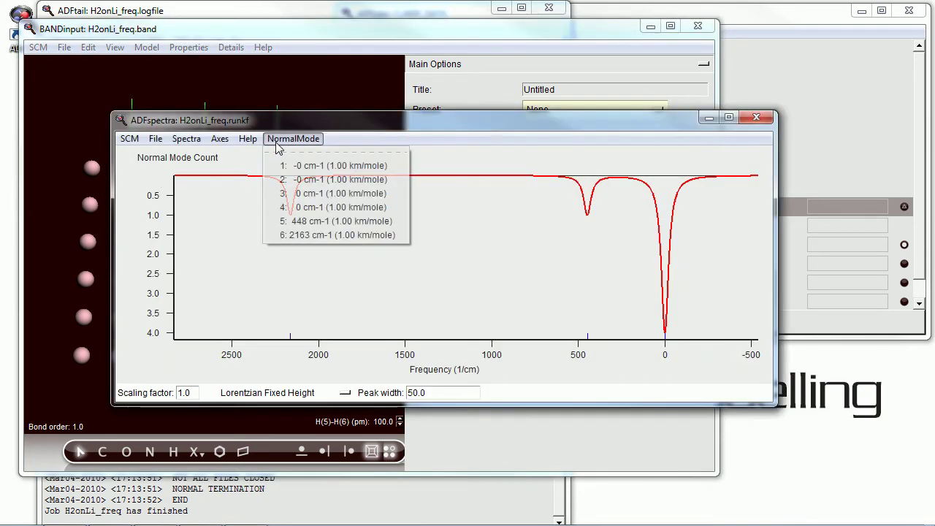
- Animate normal mode 5 at 448 cm-1 and rotate and zoom the view
{"action": "left_click", "coordinate": [309, 221]}
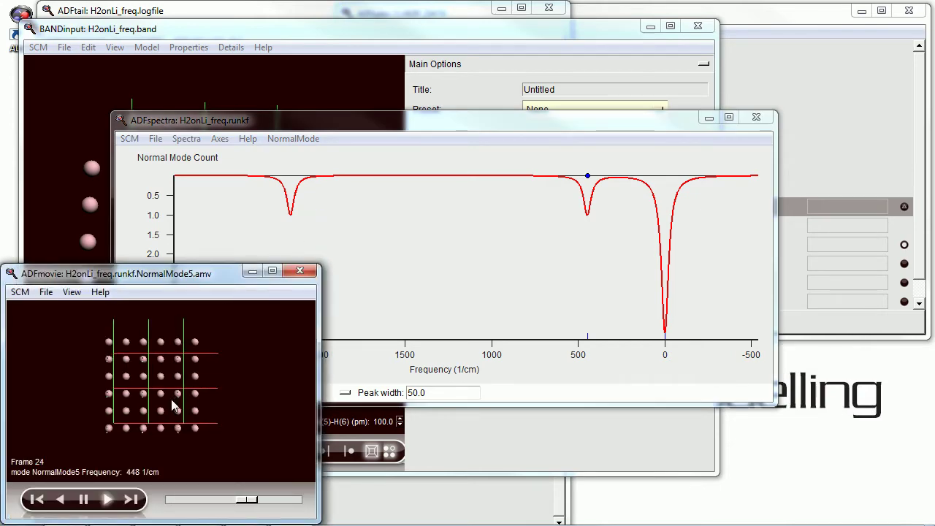
{"action": "left_click_drag", "start_coordinate": [175, 407], "coordinate": [200, 331]}
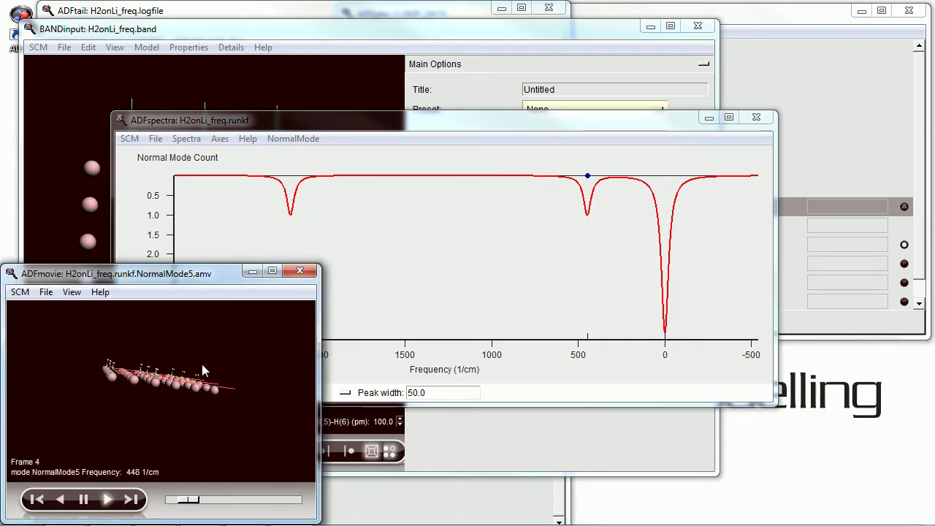
{"action": "scroll", "coordinate": [201, 364], "scroll_direction": "up", "scroll_amount": 5}
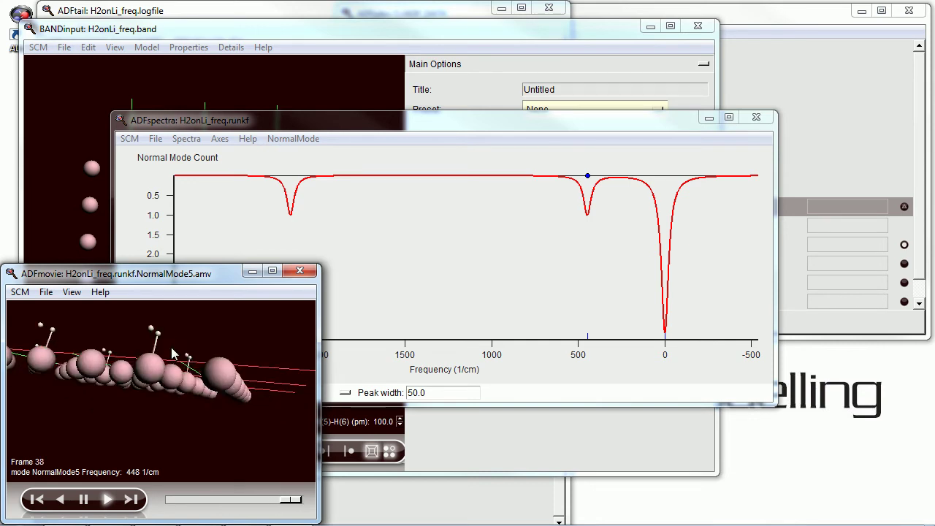
{"action": "left_click_drag", "start_coordinate": [171, 347], "coordinate": [175, 395]}
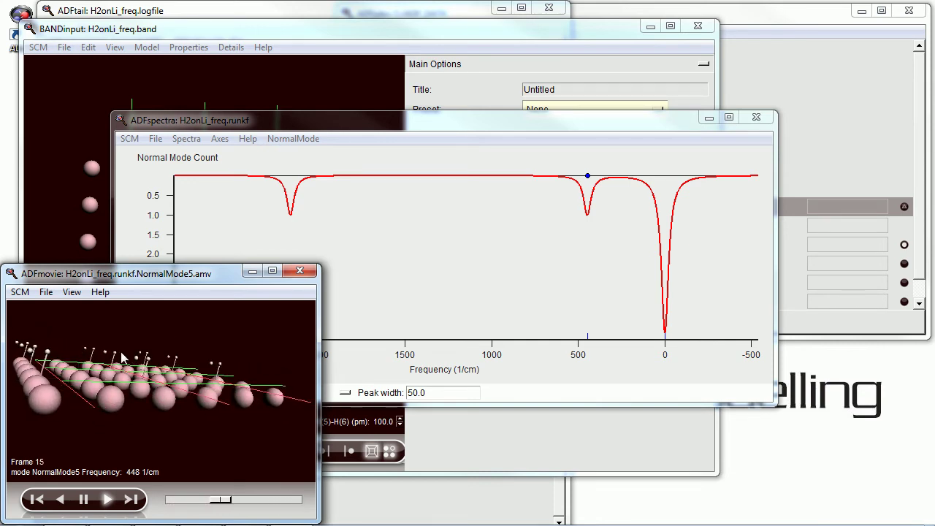
- Animate the 2163 cm-1 mode and tilt its view into perspective
{"action": "left_click", "coordinate": [291, 220]}
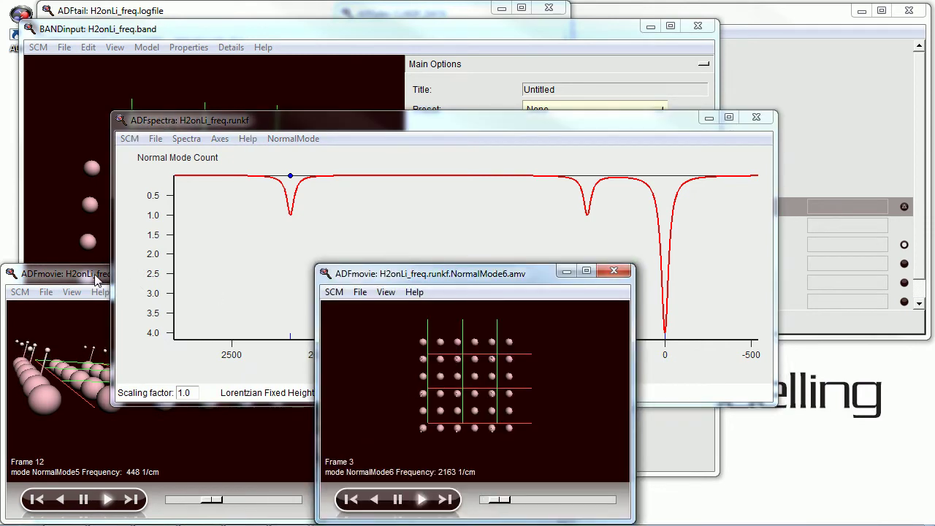
{"action": "left_click", "coordinate": [130, 278]}
{"action": "left_click", "coordinate": [479, 405]}
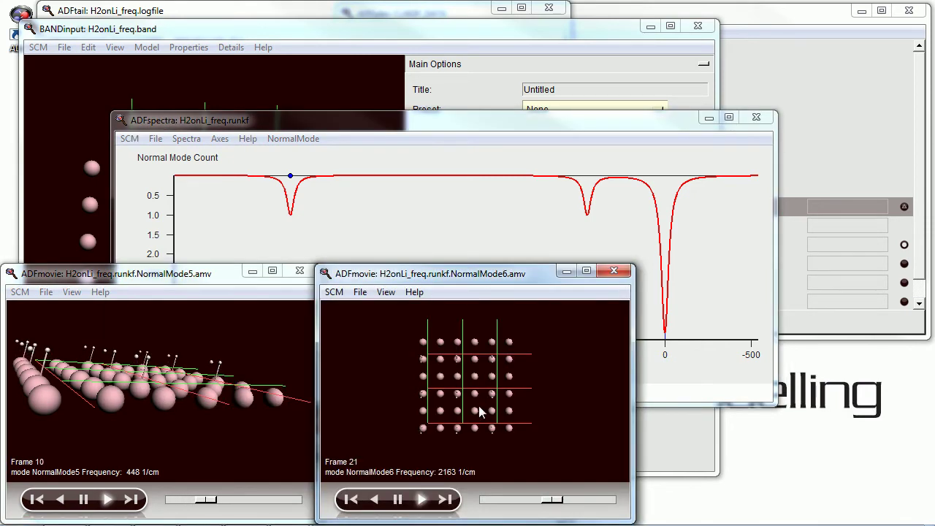
{"action": "left_click_drag", "start_coordinate": [479, 406], "coordinate": [425, 403]}
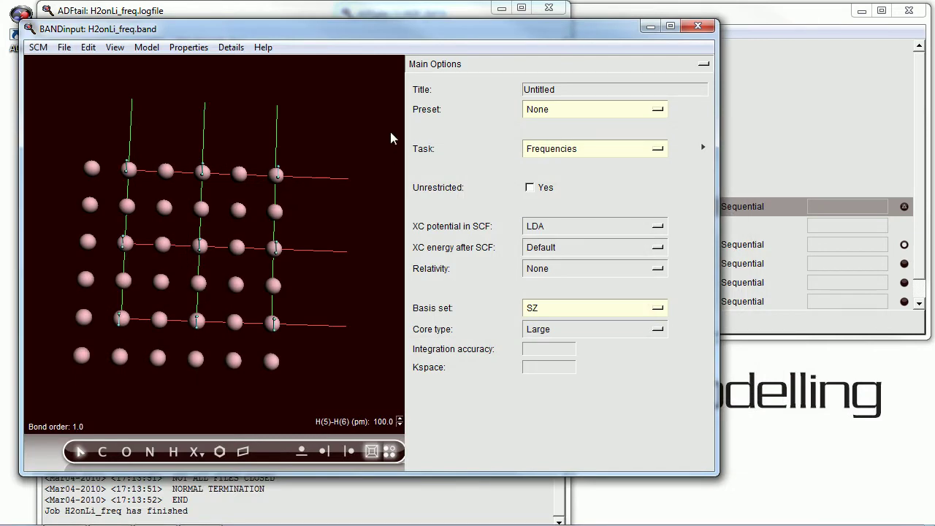
- Switch the task to TransitionState and freeze atoms Li(1)–Li(4) in Geometry Constraints
{"action": "left_click", "coordinate": [649, 150]}
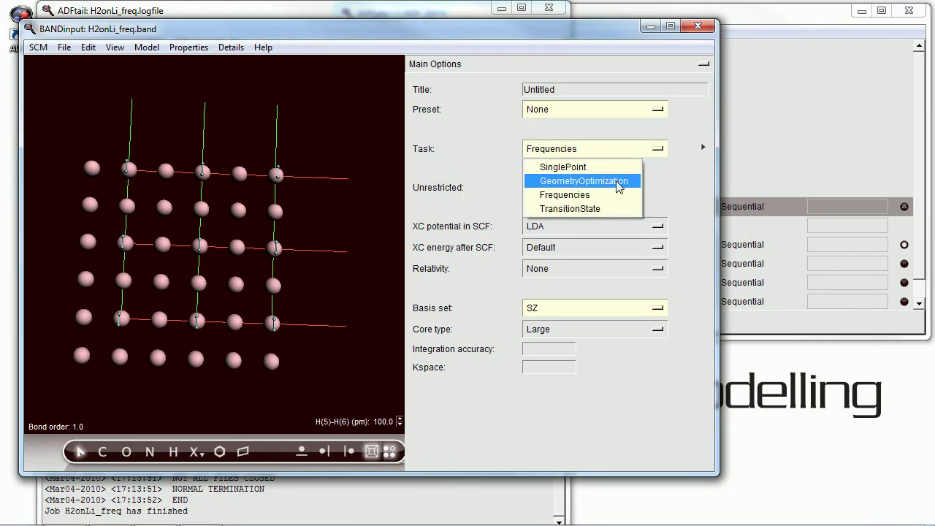
{"action": "left_click", "coordinate": [613, 210]}
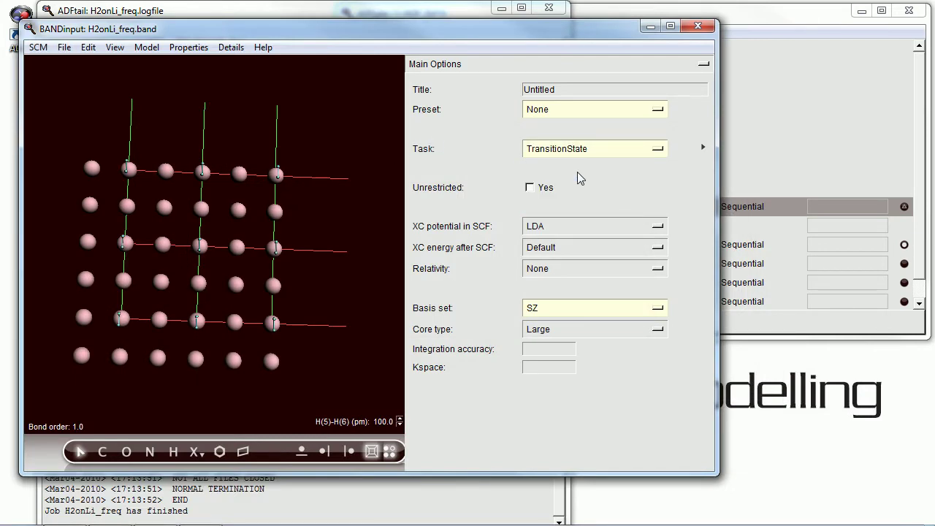
{"action": "left_click", "coordinate": [521, 67]}
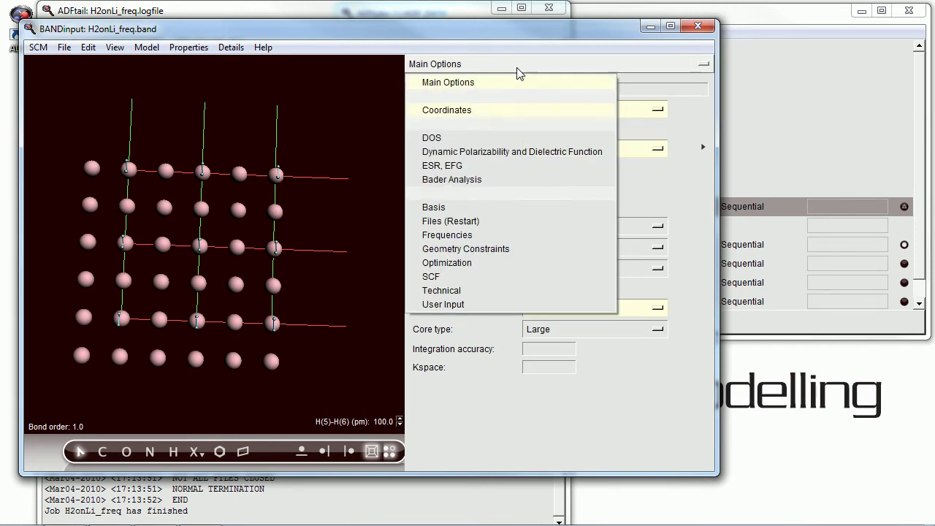
{"action": "left_click", "coordinate": [496, 250]}
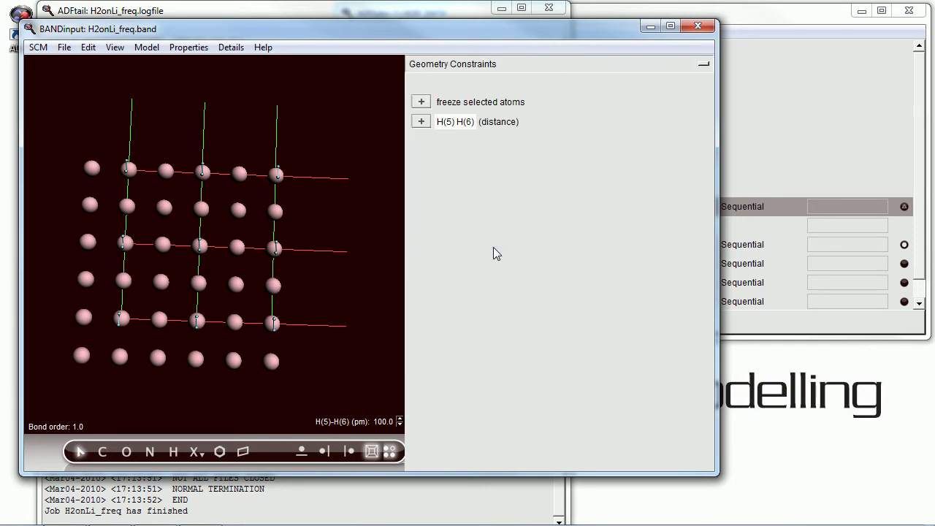
{"action": "left_click", "coordinate": [87, 47]}
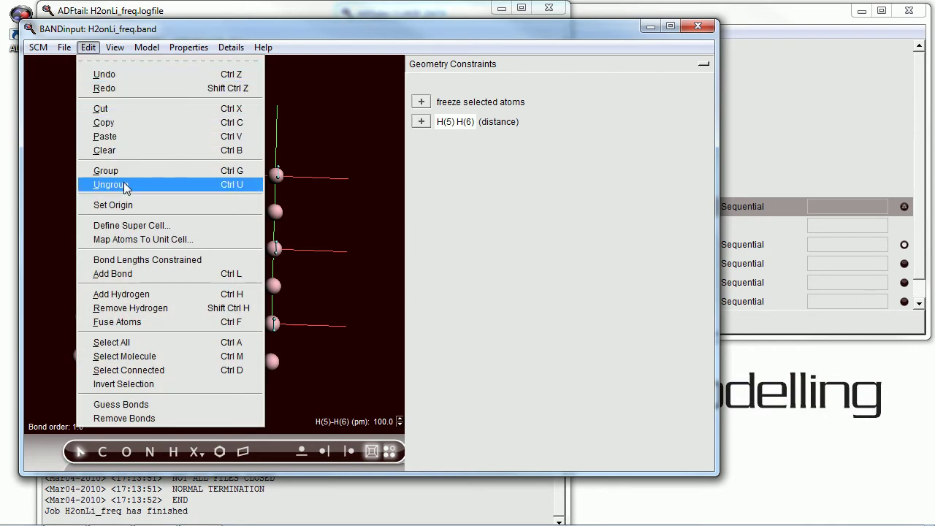
{"action": "left_click", "coordinate": [135, 385]}
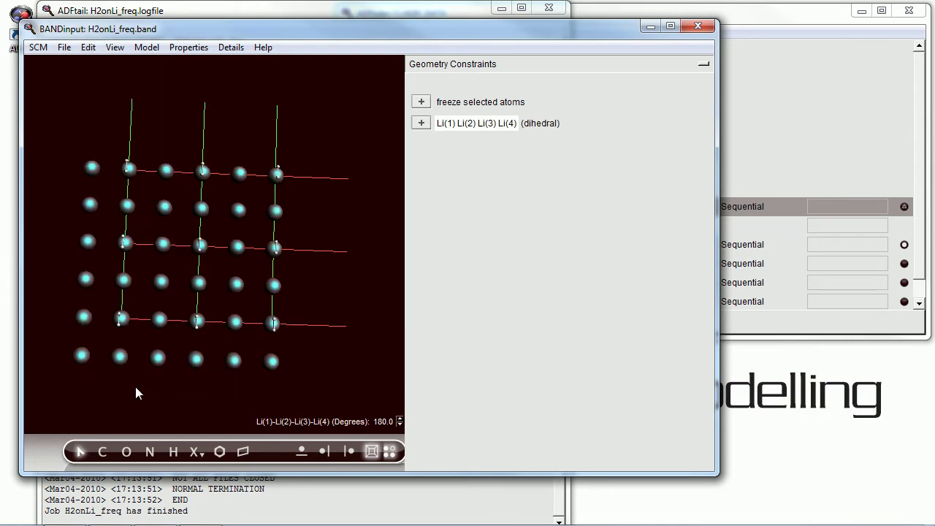
{"action": "left_click", "coordinate": [422, 102]}
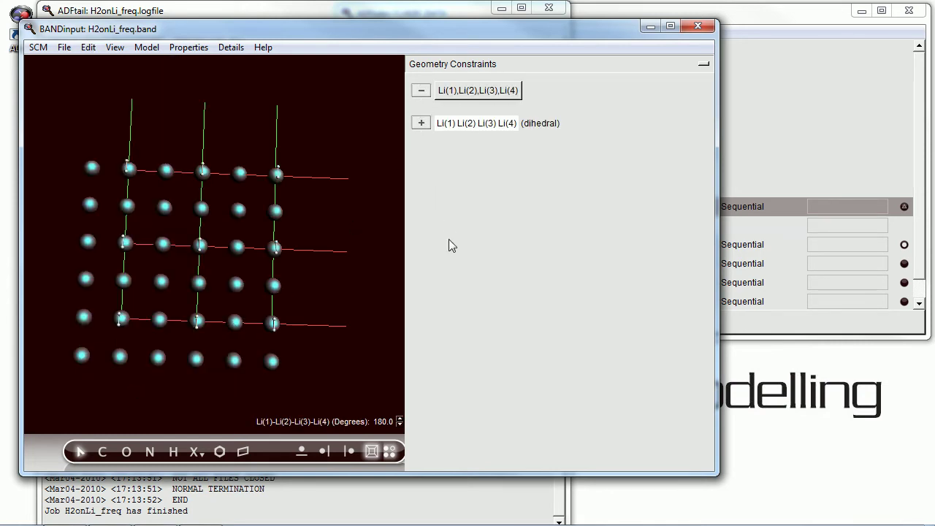
{"action": "left_click", "coordinate": [448, 65]}
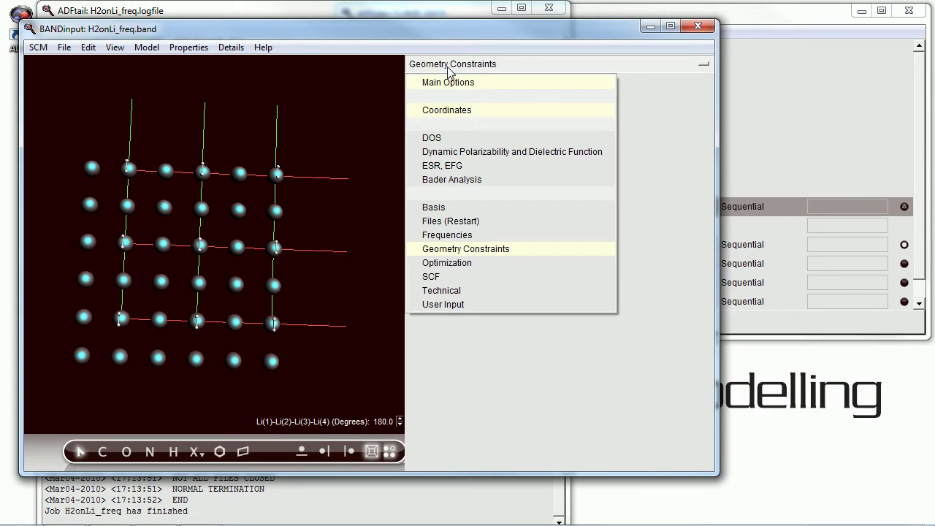
- Set the initial Hessian file to H2onLi_freq.runkf in the Optimization panel
{"action": "left_click", "coordinate": [445, 263]}
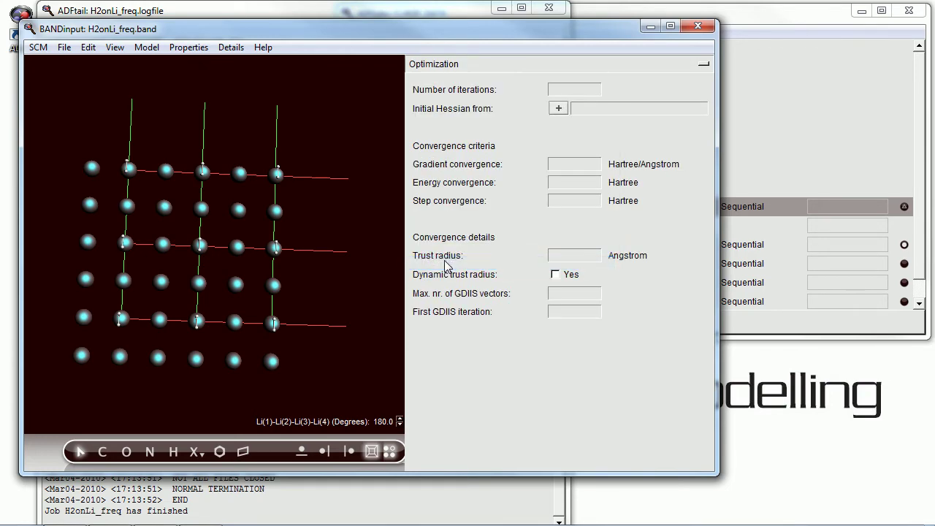
{"action": "left_click", "coordinate": [558, 108]}
{"action": "left_click", "coordinate": [466, 360]}
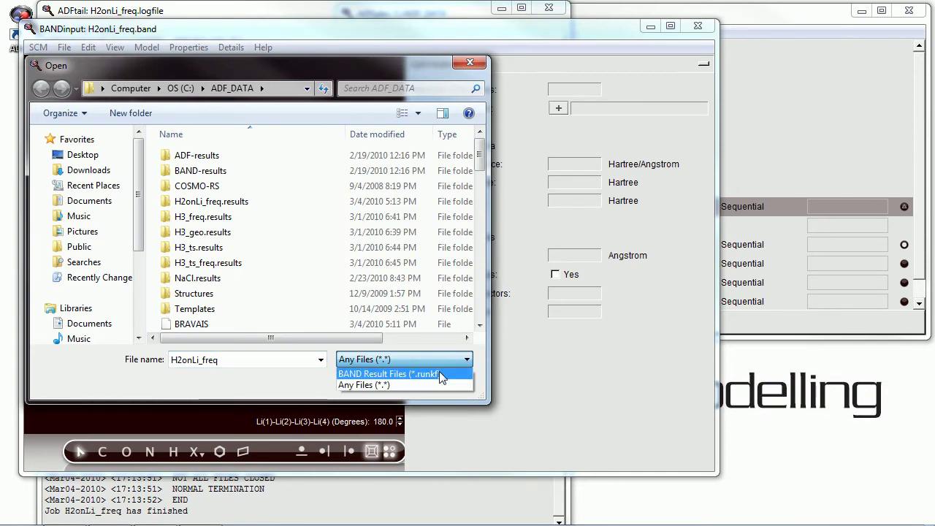
{"action": "left_click", "coordinate": [439, 371]}
{"action": "left_click", "coordinate": [229, 325]}
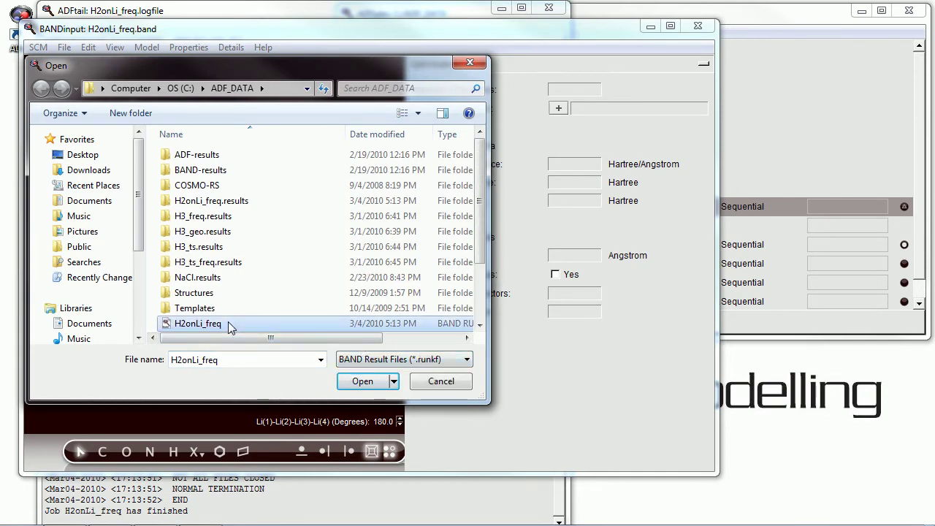
{"action": "left_click", "coordinate": [369, 379]}
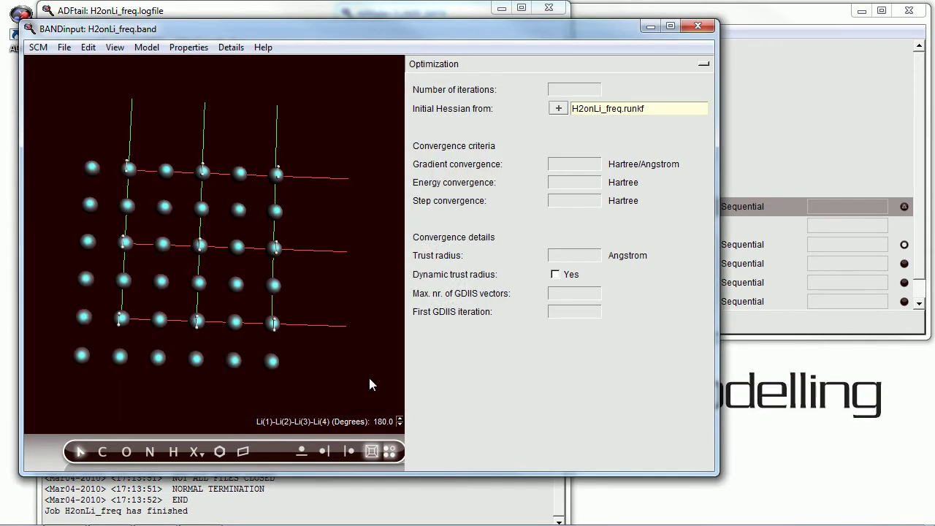
- Save the input as H2onLi_ts.band and run the transition-state job
{"action": "left_click", "coordinate": [63, 47]}
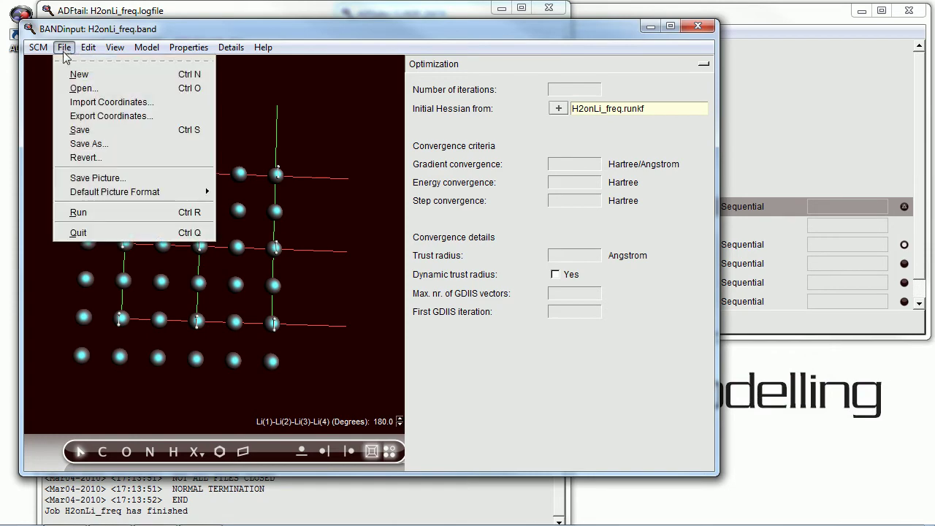
{"action": "left_click", "coordinate": [90, 144]}
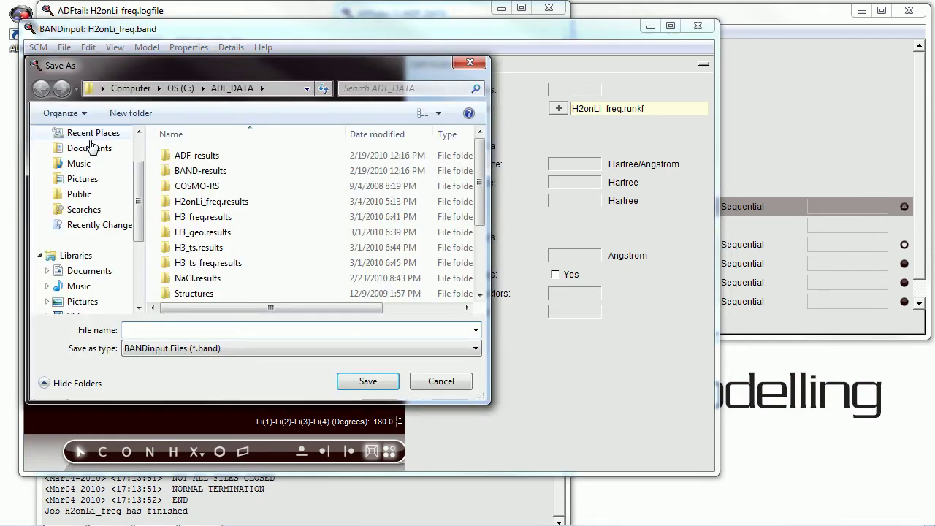
{"action": "type", "text": "H2on"}
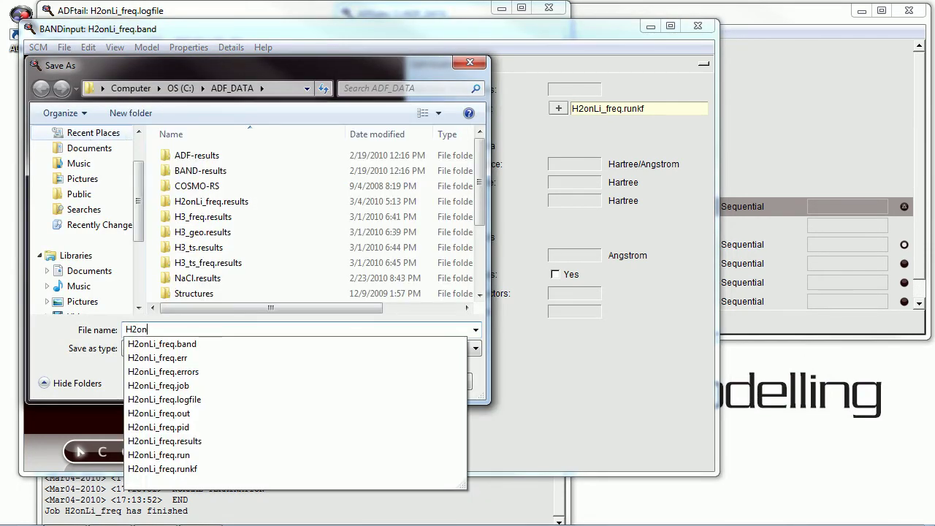
{"action": "type", "text": "Li_ts"}
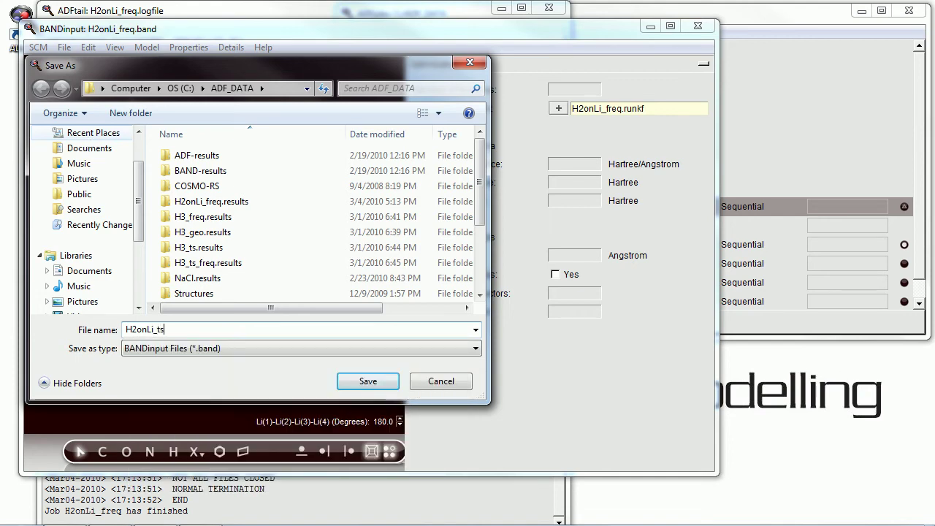
{"action": "left_click", "coordinate": [366, 381]}
{"action": "left_click", "coordinate": [64, 46]}
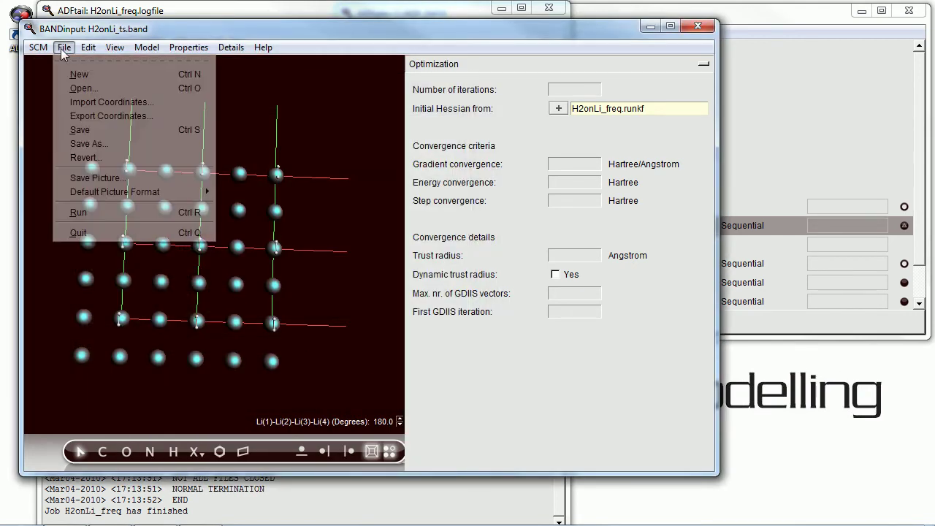
{"action": "left_click", "coordinate": [84, 211]}
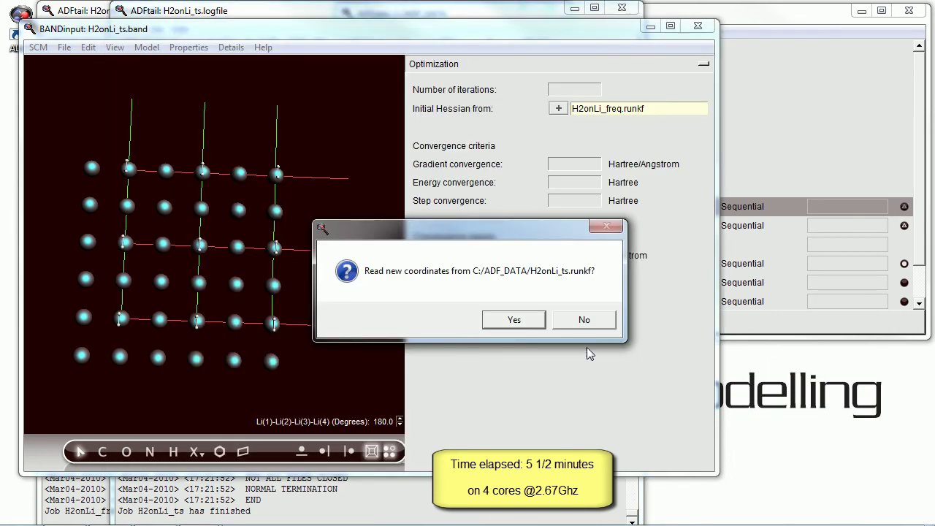
- Accept the new coordinates from H2onLi_ts.runkf and turn the slab to view it edge-on
{"action": "left_click", "coordinate": [474, 319]}
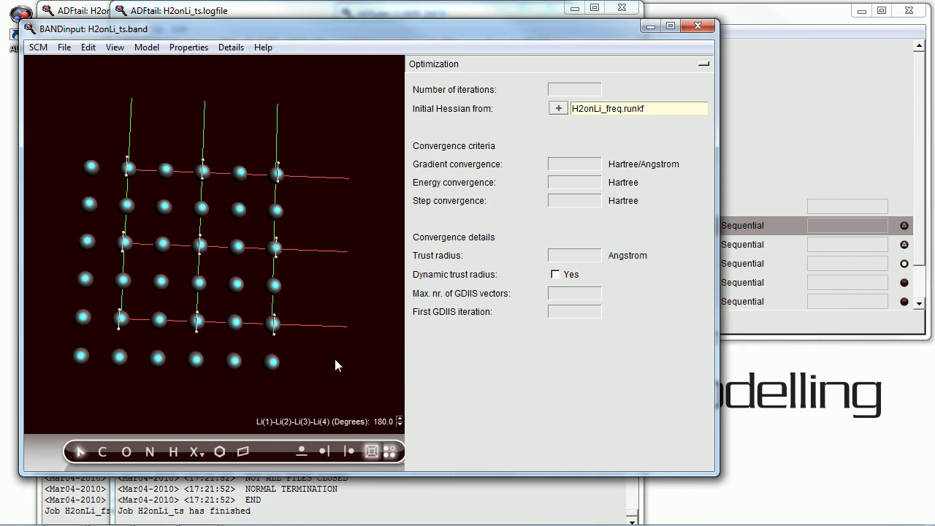
{"action": "left_click_drag", "start_coordinate": [334, 356], "coordinate": [157, 289]}
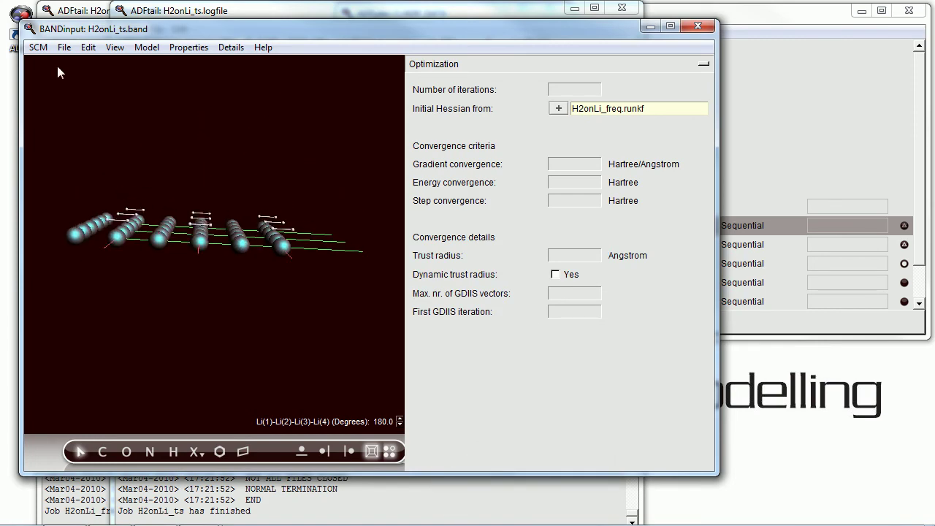
- Open the H2onLi_ts run in ADFmovie and add an energy-versus-frame graph
{"action": "left_click", "coordinate": [38, 48]}
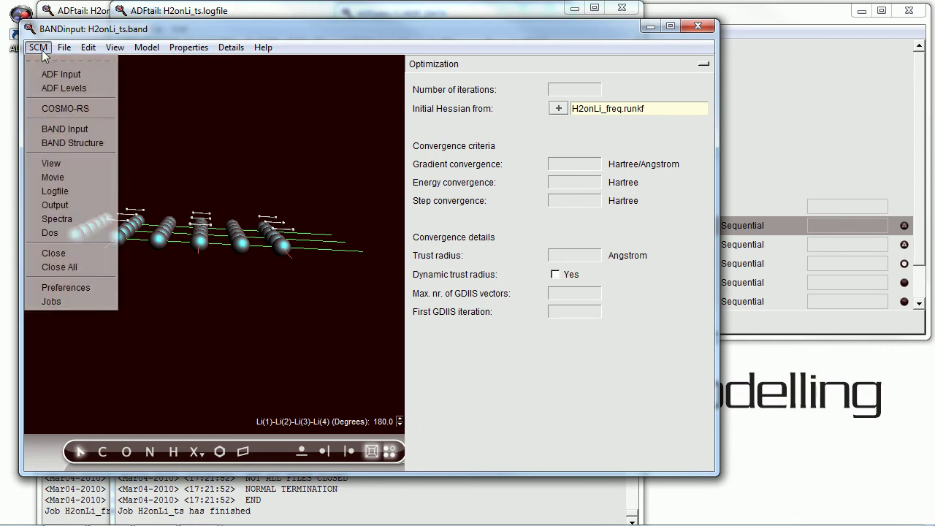
{"action": "left_click", "coordinate": [58, 179]}
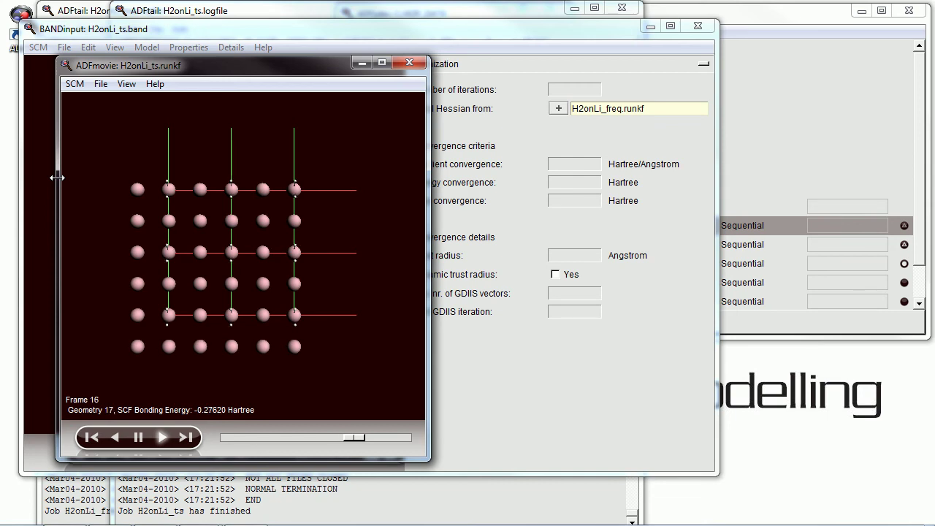
{"action": "left_click", "coordinate": [127, 84]}
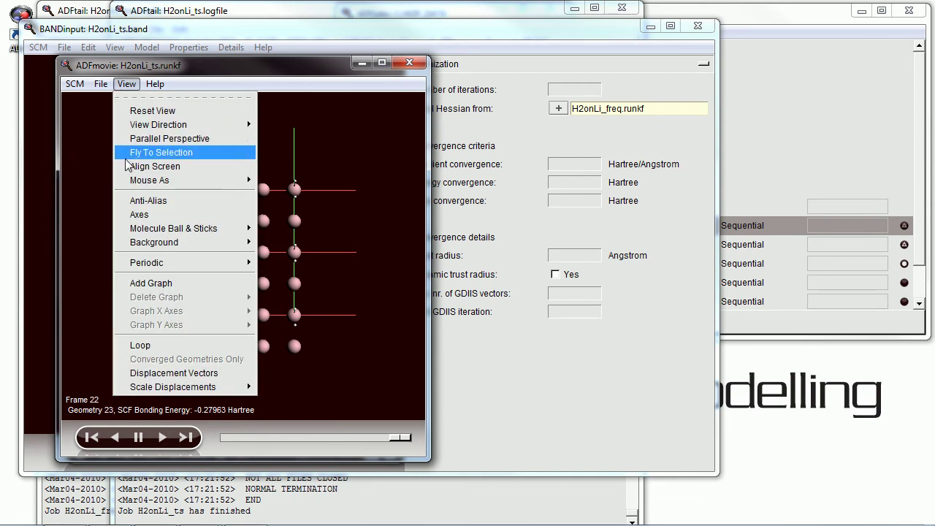
{"action": "left_click", "coordinate": [148, 281]}
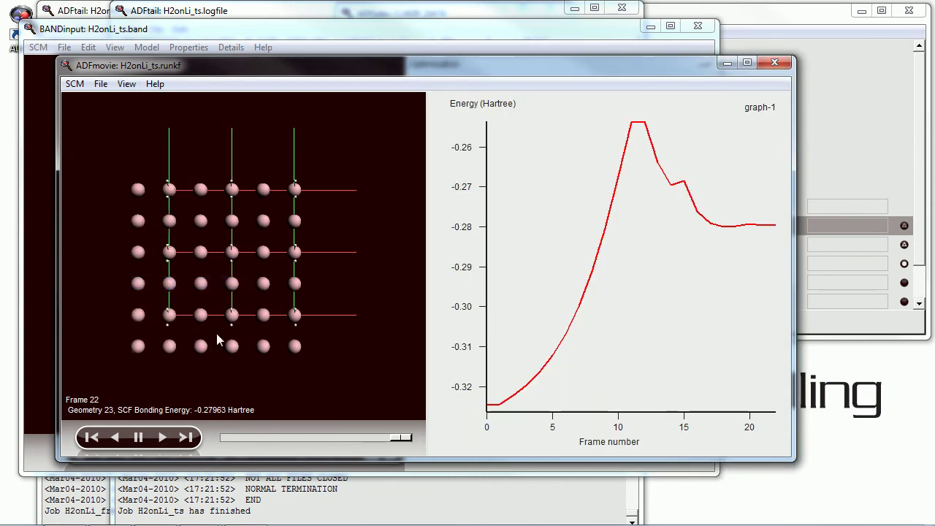
- Set the view direction to look along the X axis
{"action": "left_click", "coordinate": [123, 86]}
{"action": "mouse_move", "coordinate": [157, 125]}
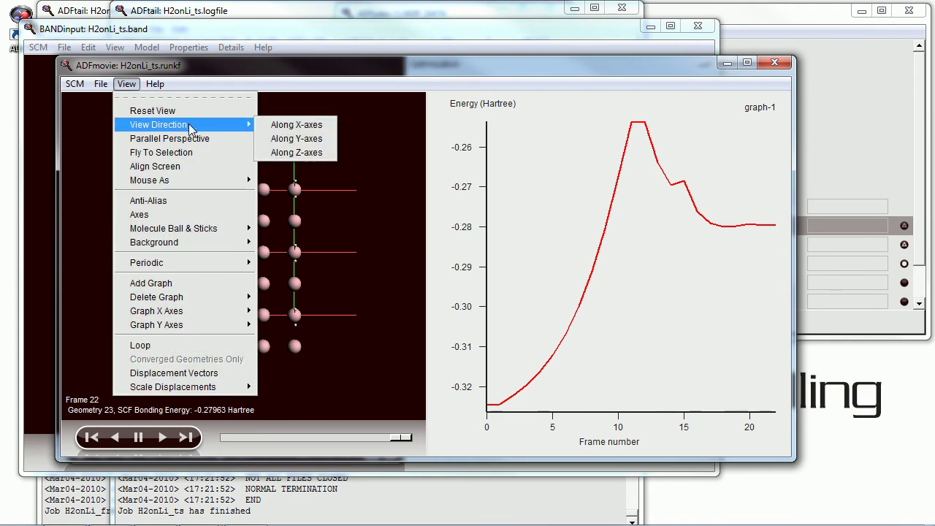
{"action": "left_click", "coordinate": [276, 125]}
- Zoom in on the slab atoms and play the optimization movie
{"action": "right_click", "coordinate": [282, 195]}
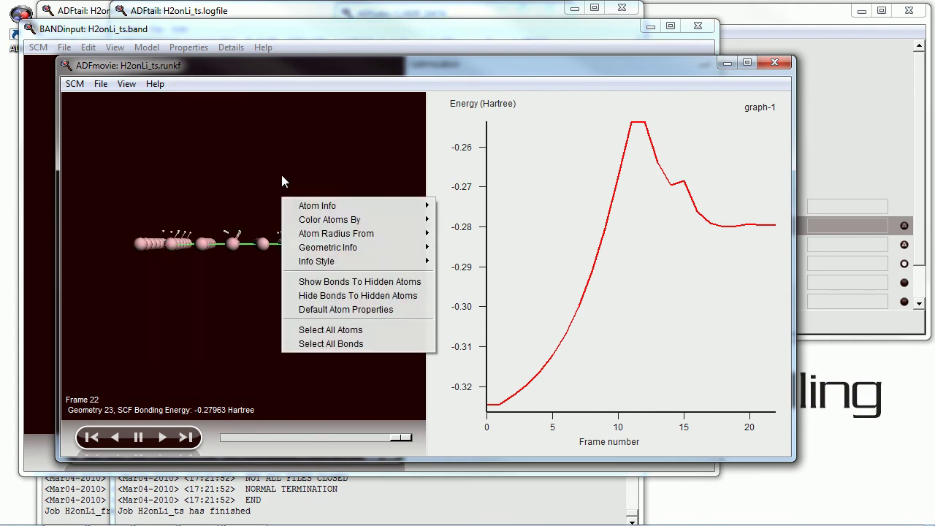
{"action": "left_click", "coordinate": [282, 128]}
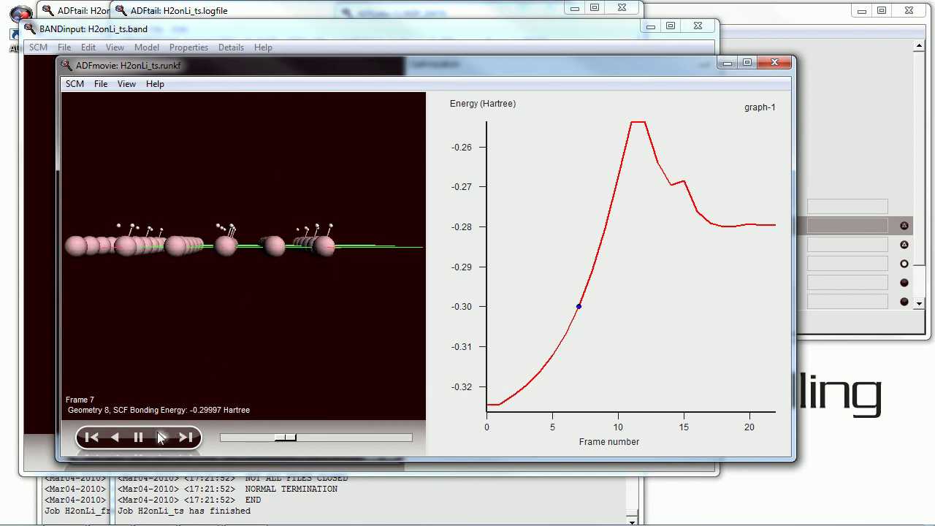
{"action": "right_click_drag", "start_coordinate": [289, 191], "coordinate": [290, 95]}
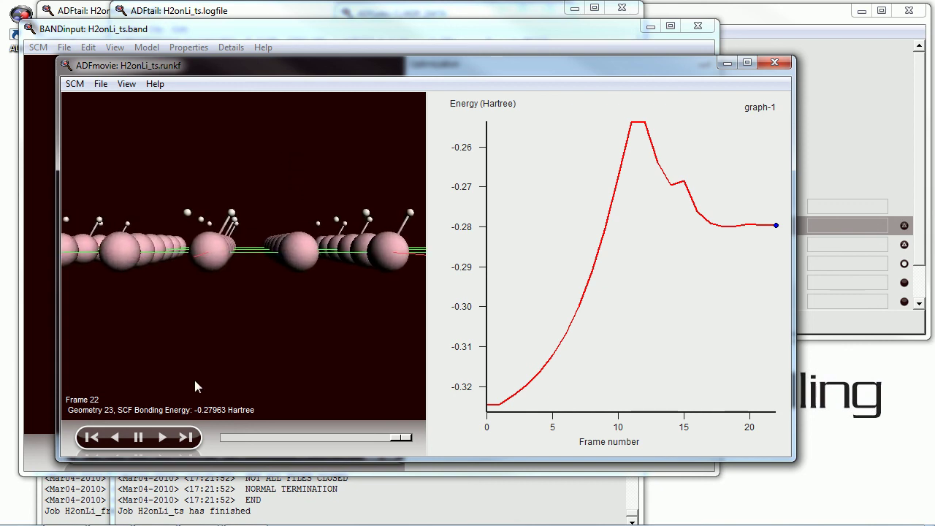
{"action": "left_click", "coordinate": [162, 436]}
- Jump to the energy peak, then frames 18, 21 and 15 on the energy graph
{"action": "left_click", "coordinate": [645, 125]}
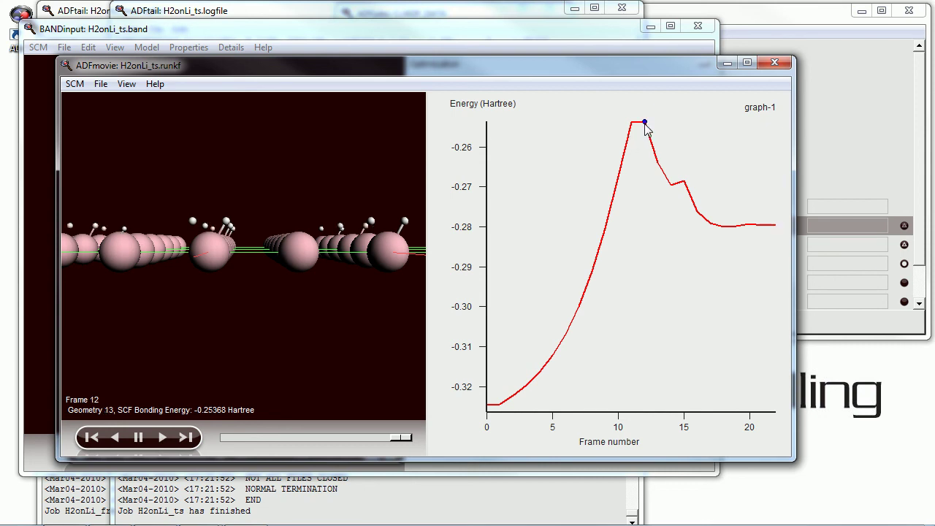
{"action": "left_click", "coordinate": [724, 227]}
{"action": "left_click", "coordinate": [764, 228]}
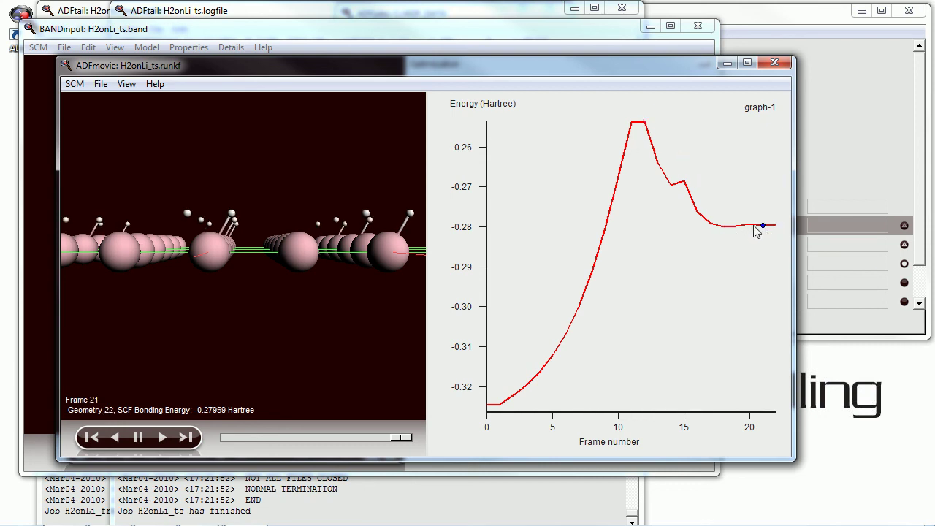
{"action": "left_click", "coordinate": [685, 188]}
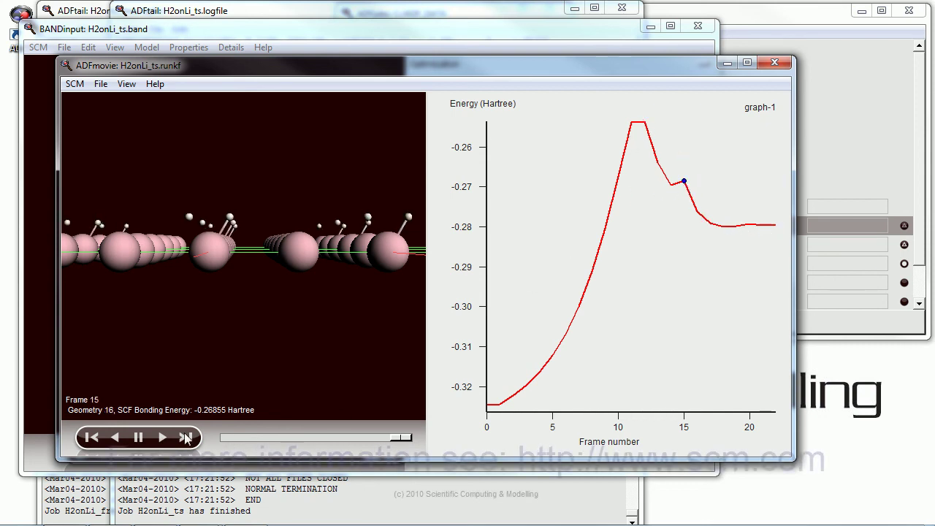